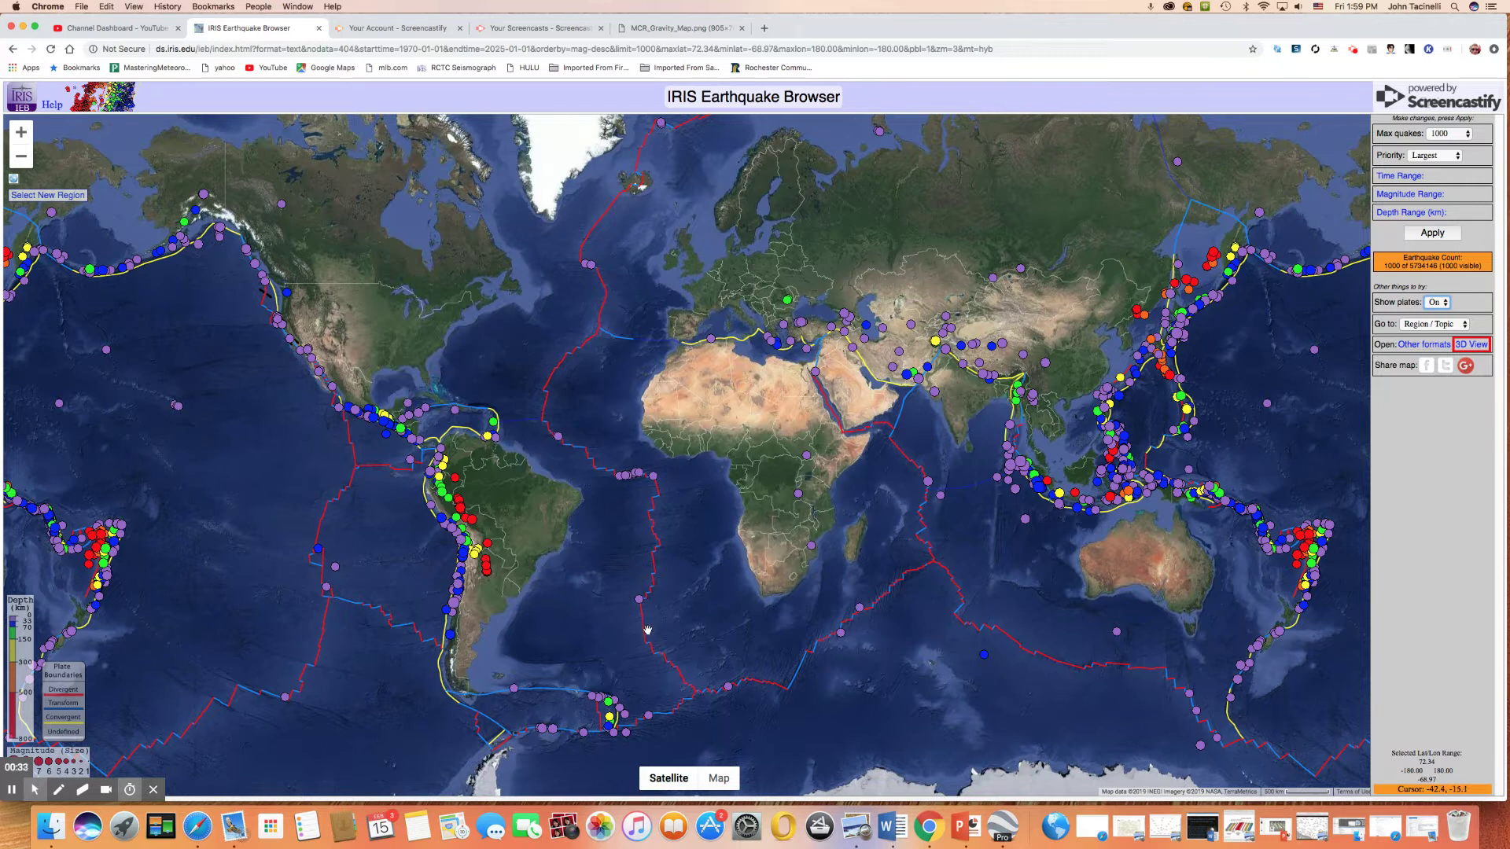
Step: Launch Google Earth Pro, turn the globe to the North Atlantic and Greenland, and select the Mid-Atlantic Ridge path
click(1001, 830)
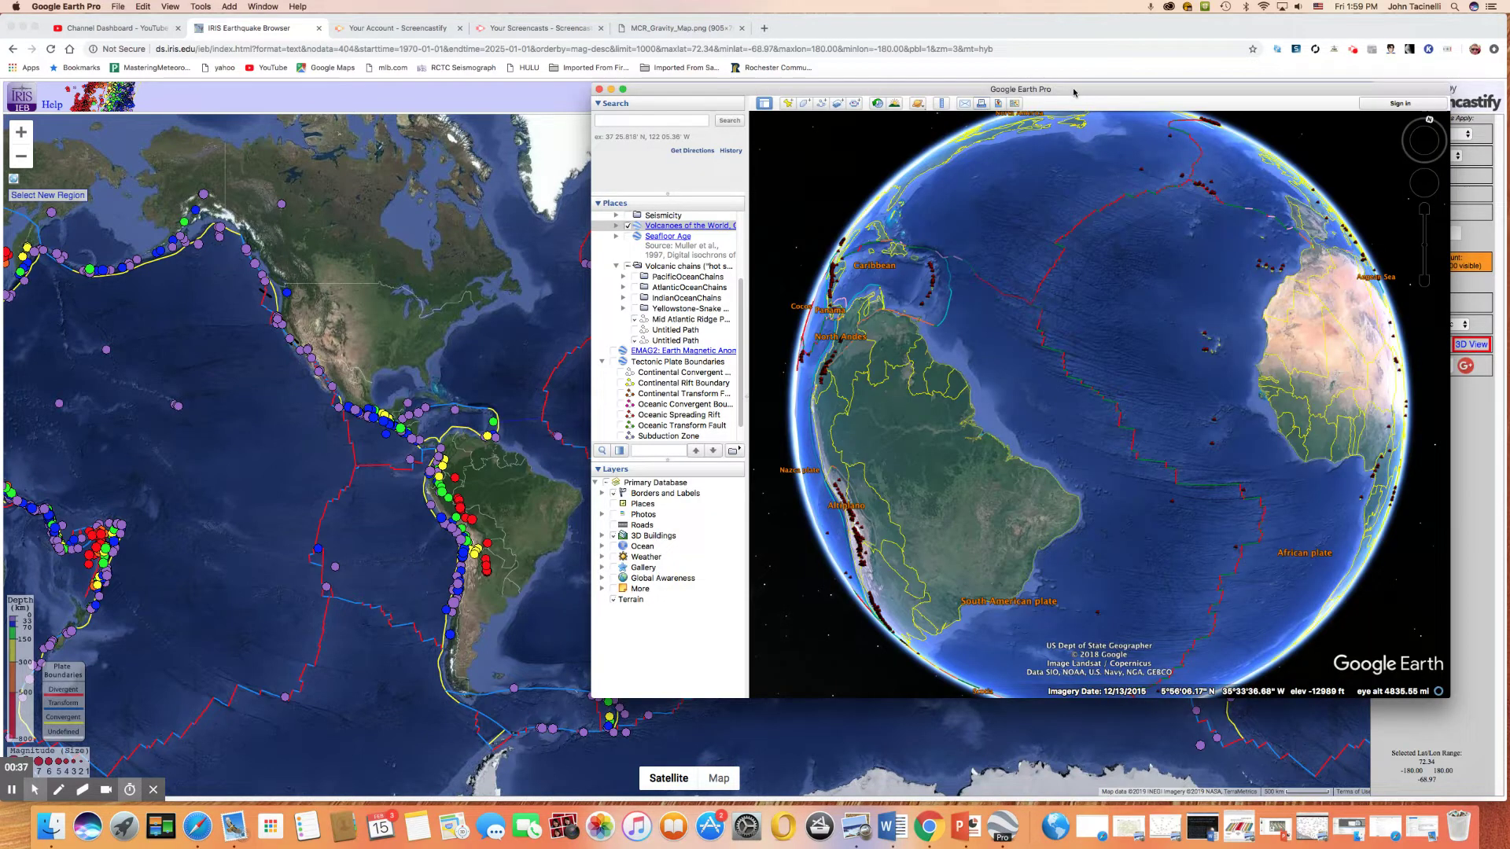
drag(1075, 95, 701, 70)
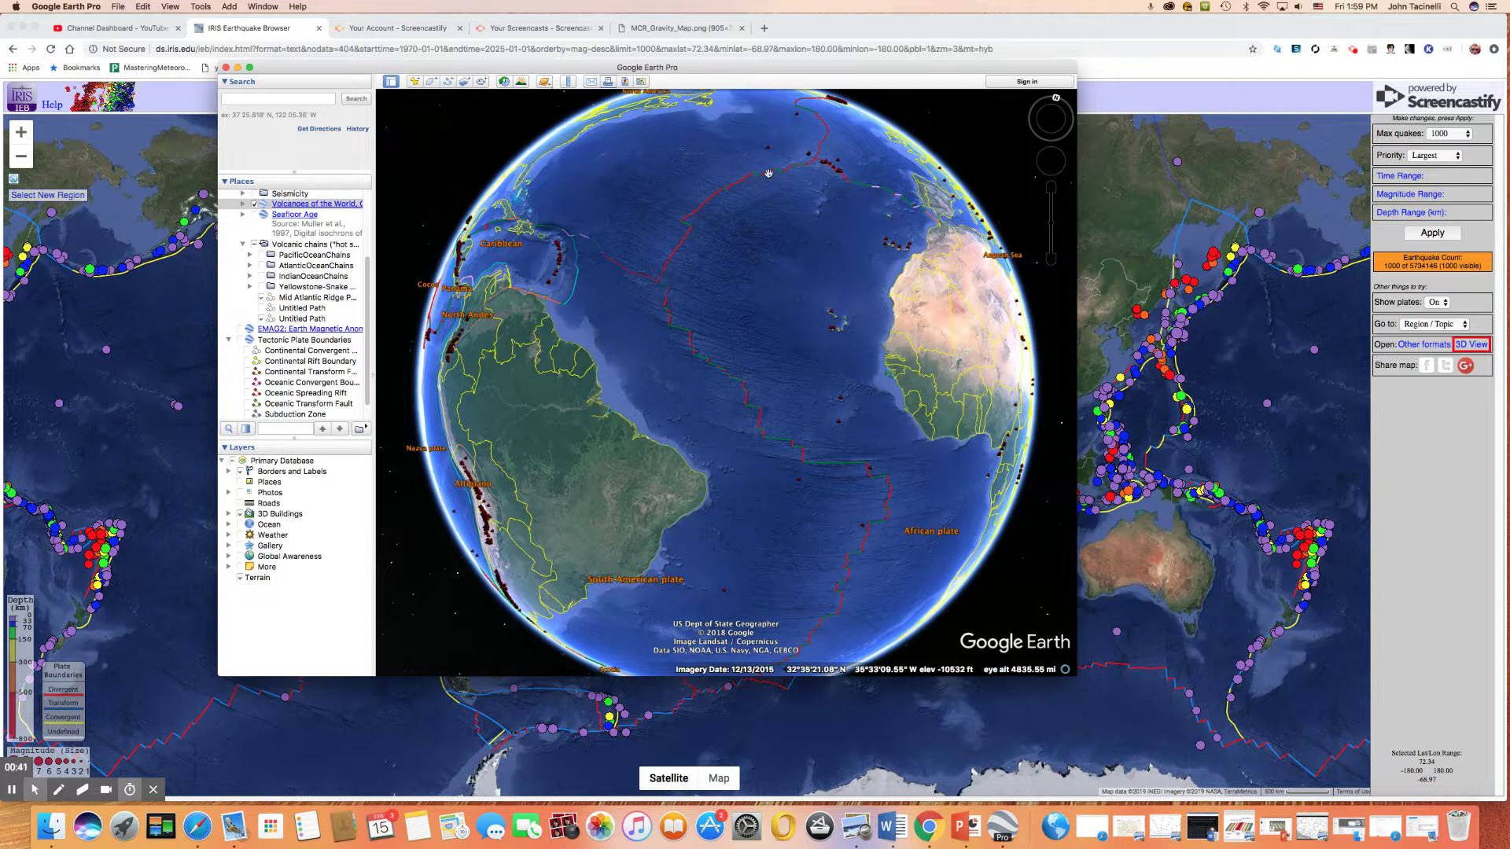
drag(760, 212, 740, 355)
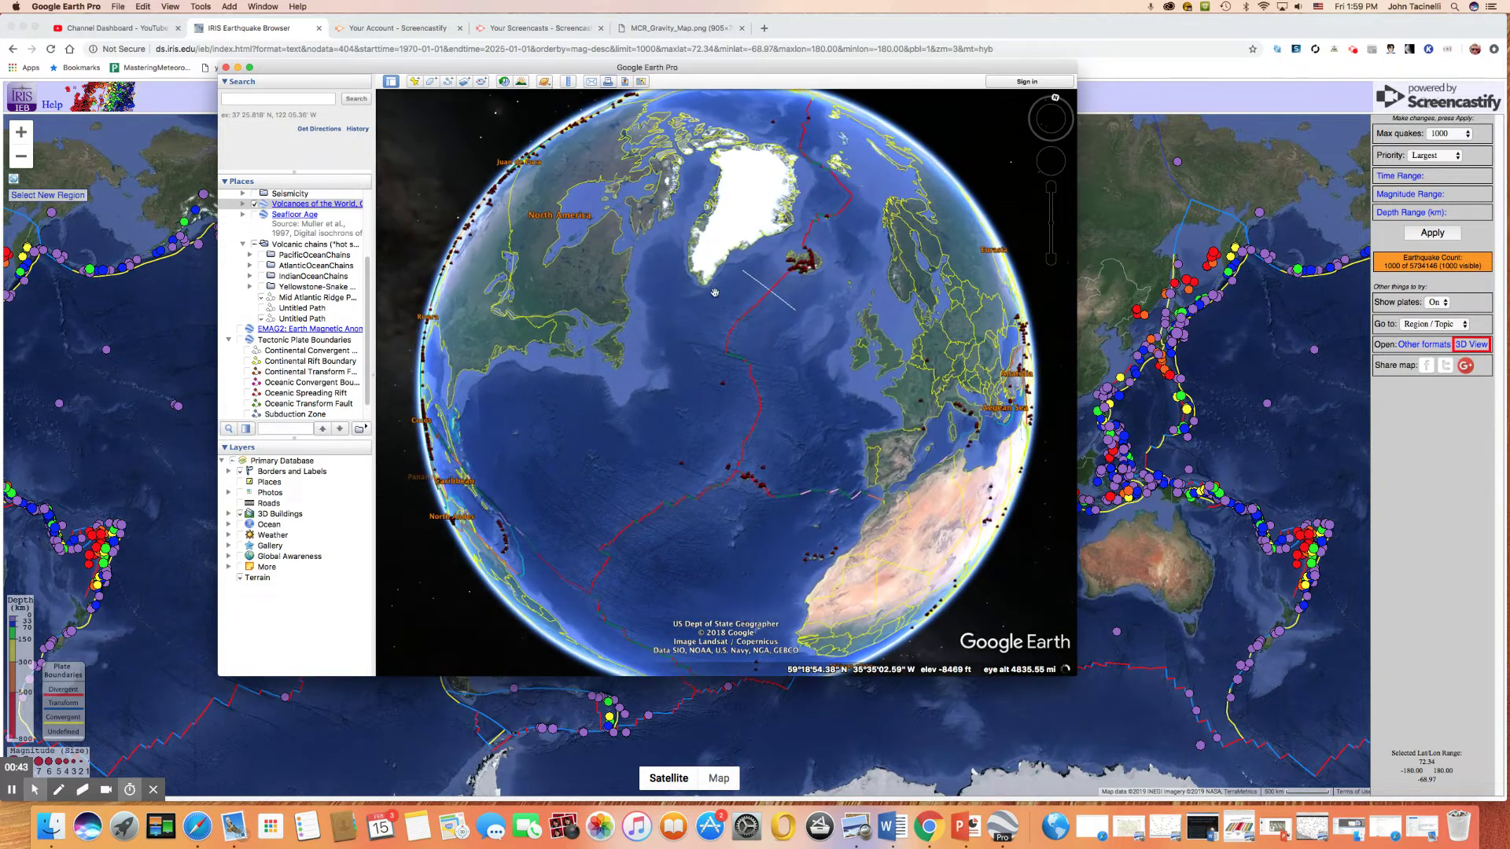
click(313, 299)
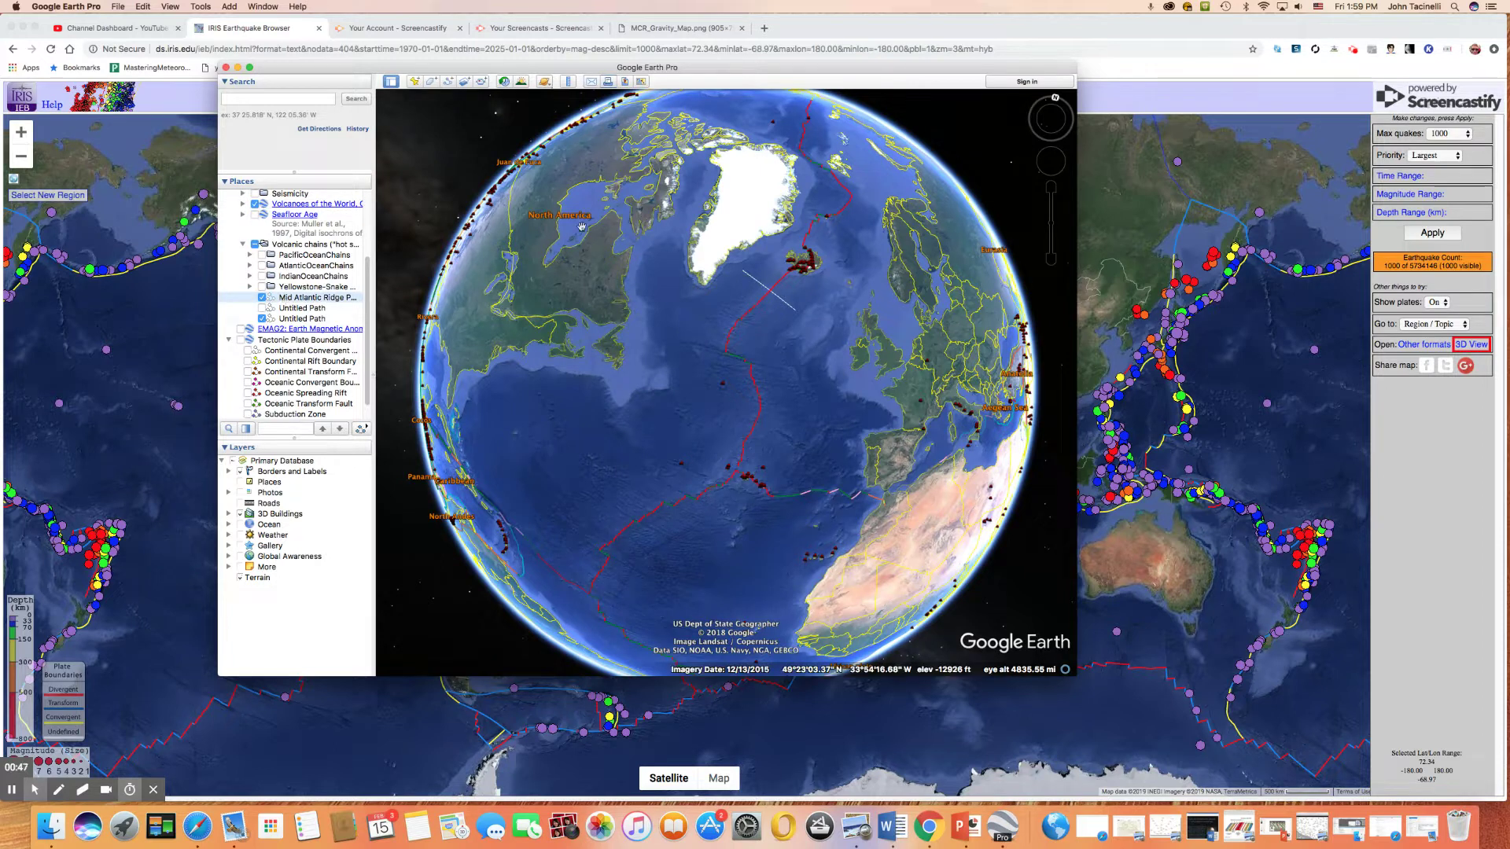
click(143, 7)
Step: Review the ridge path's elevation profile (543 mi, peak -2315 ft, minimum -9655 ft), then close it
click(174, 206)
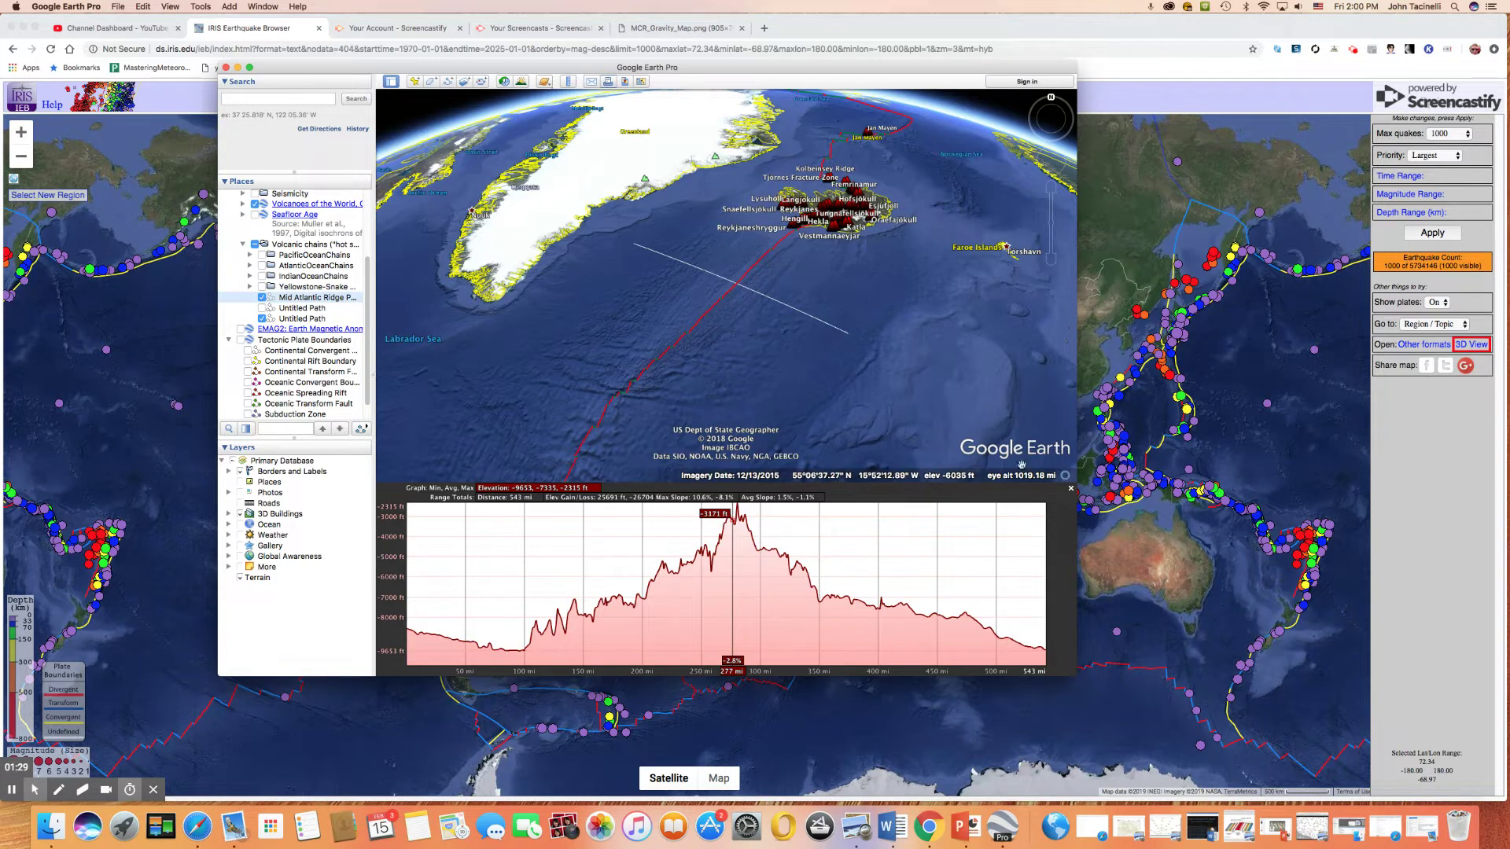
click(1070, 489)
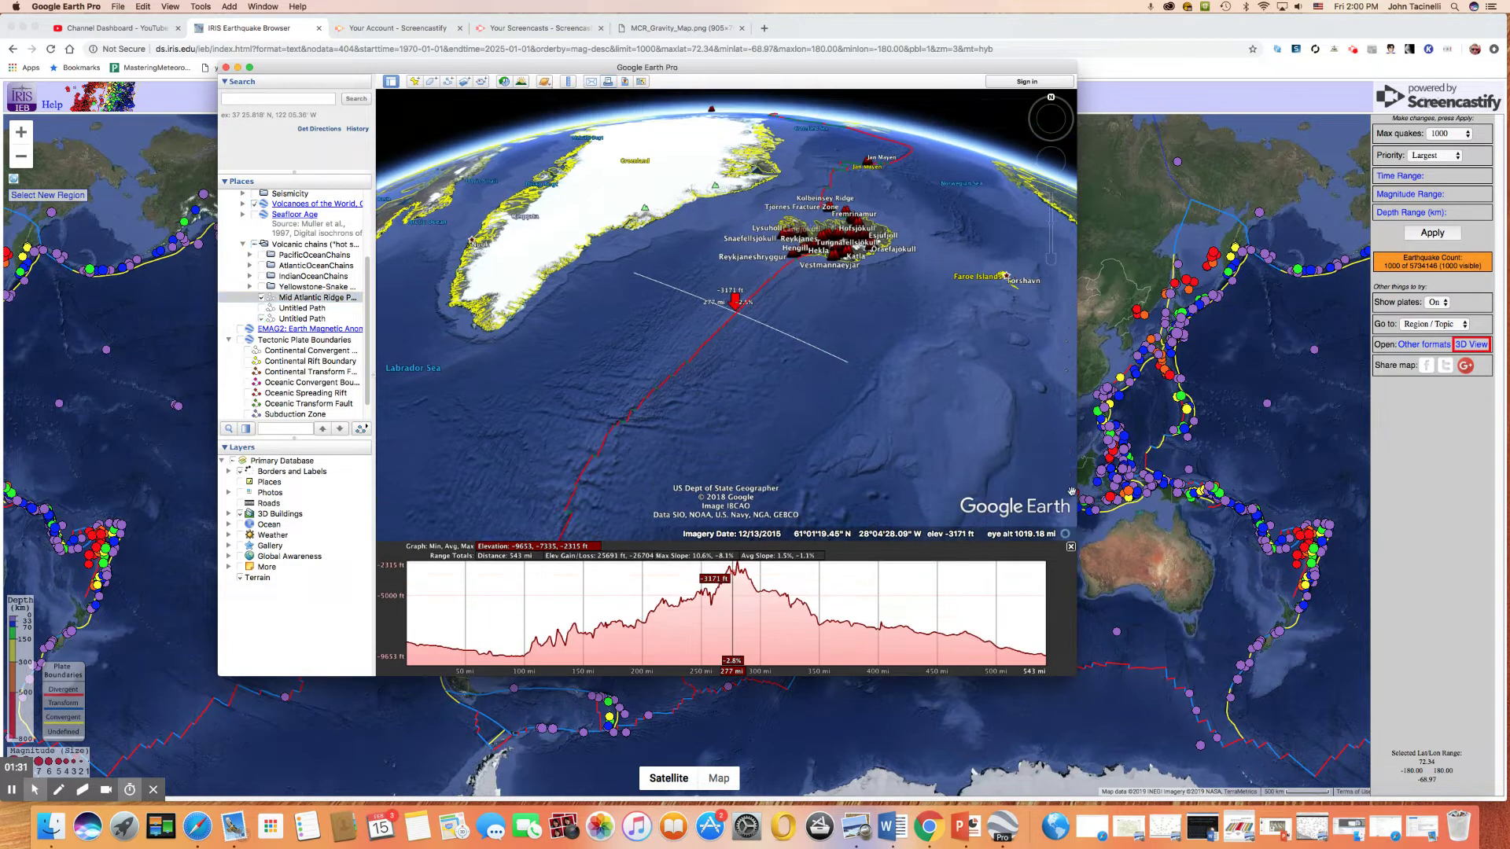
Step: Zoom into Iceland's ridge volcanoes with an overhead tilt, then zoom back out over the North Atlantic
scroll(839, 340, up, 5)
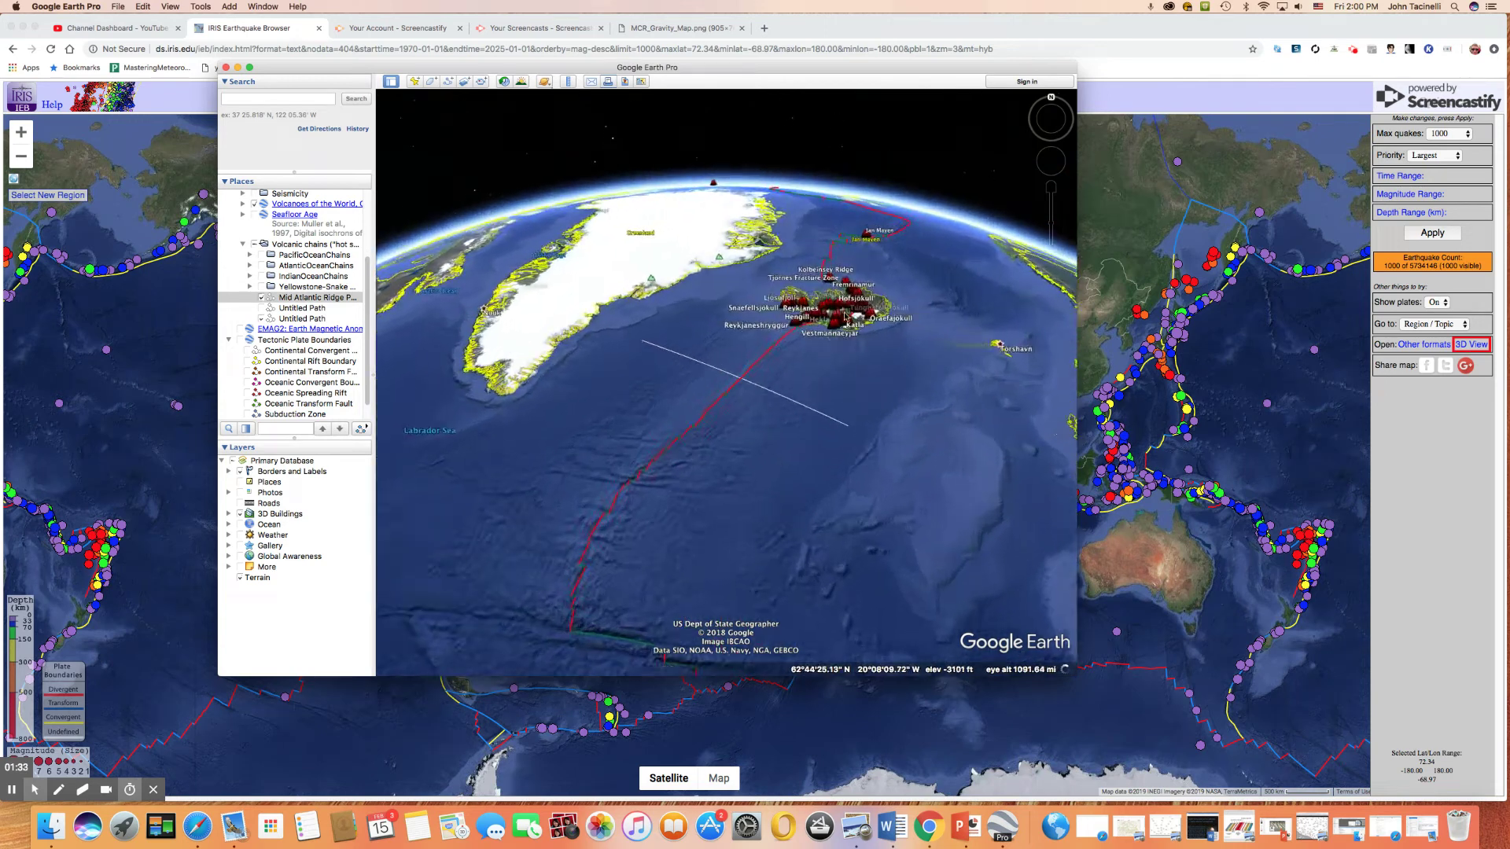
drag(845, 326, 725, 330)
scroll(725, 330, down, 3)
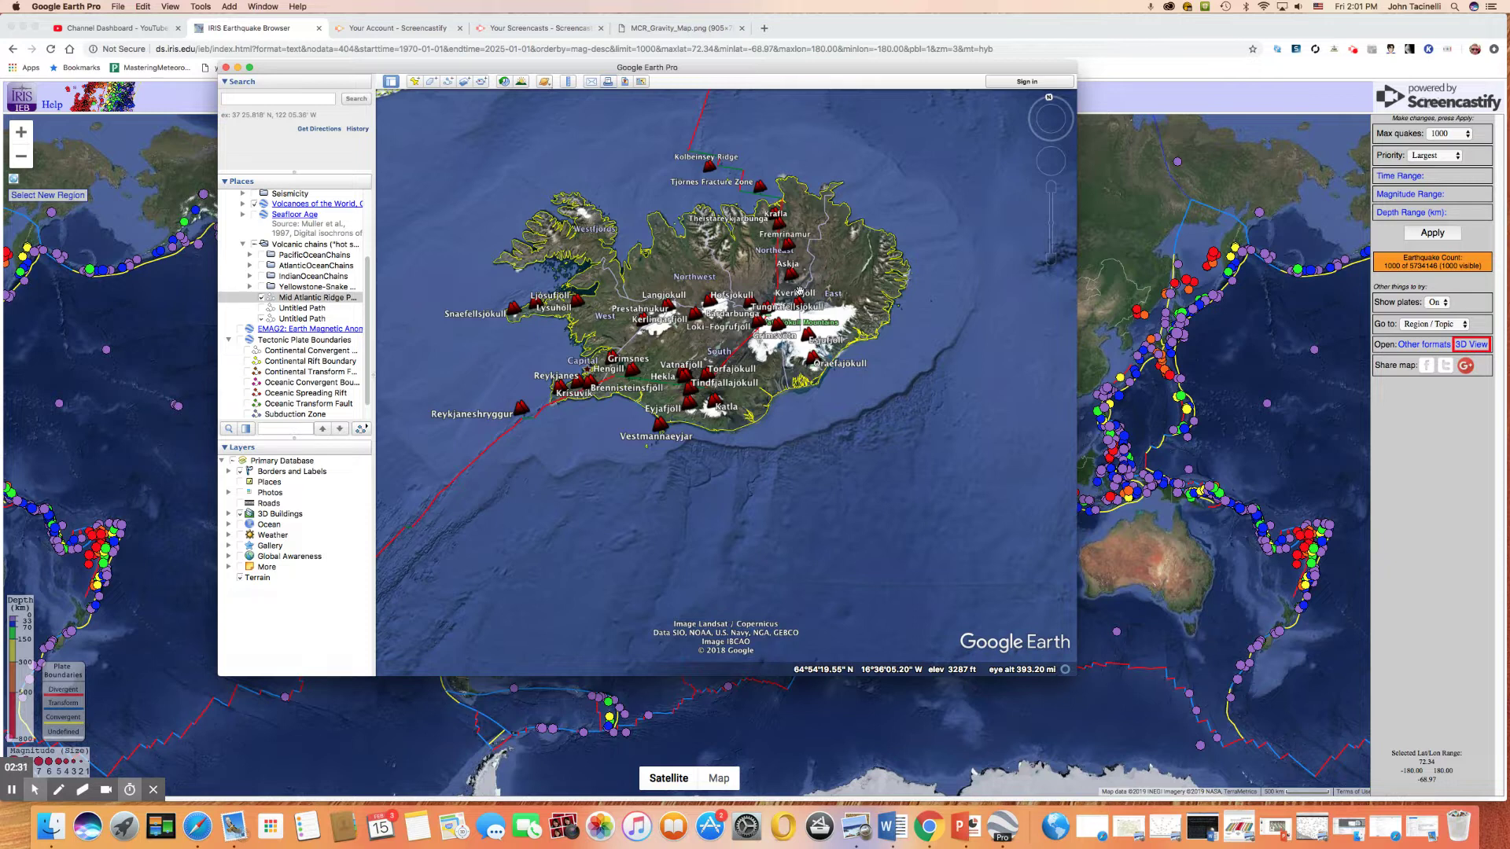
scroll(799, 291, down, 5)
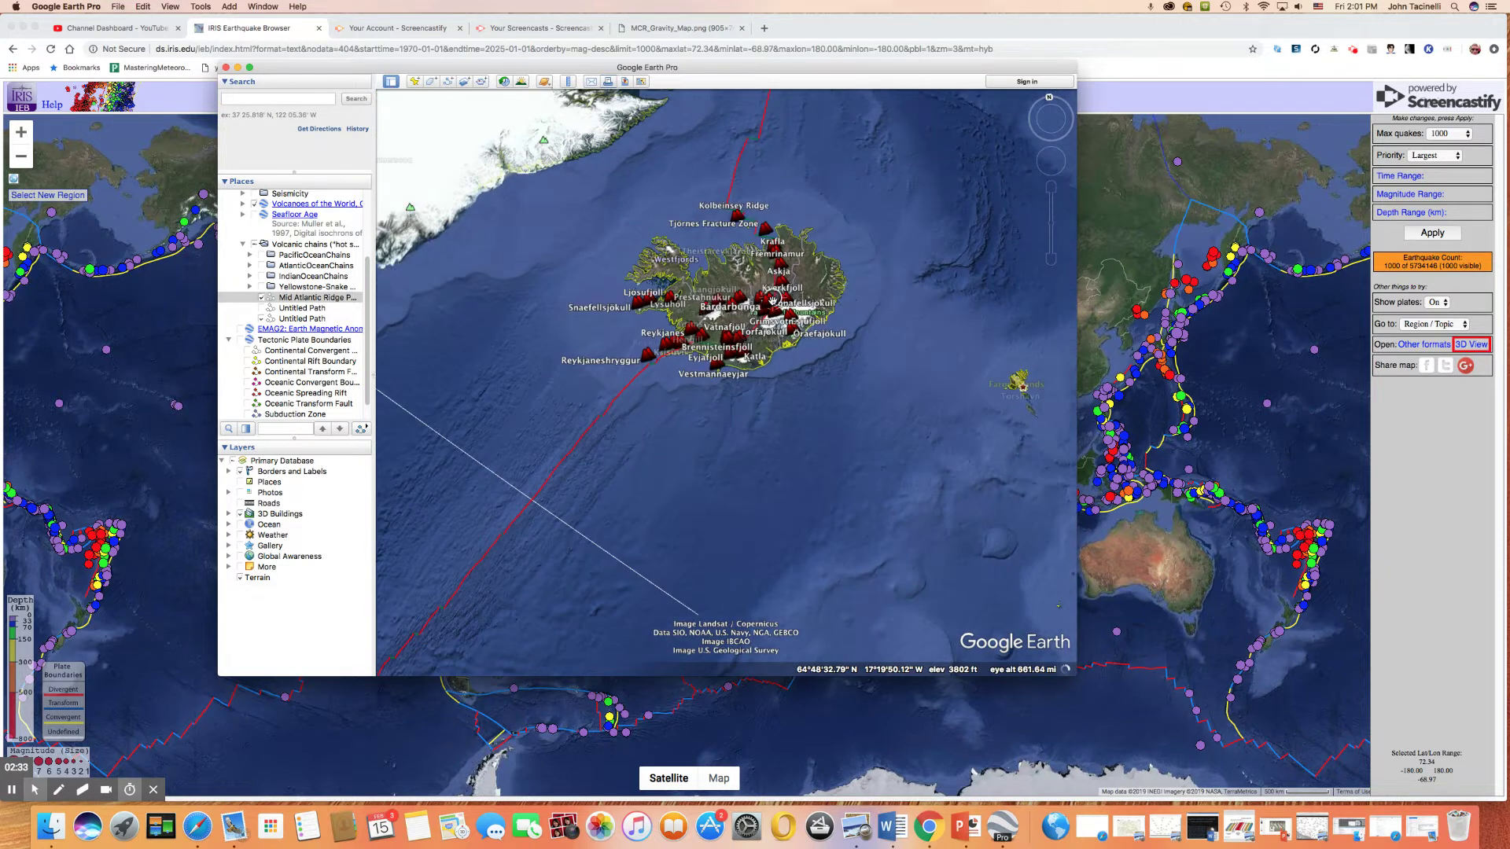
scroll(773, 300, down, 2)
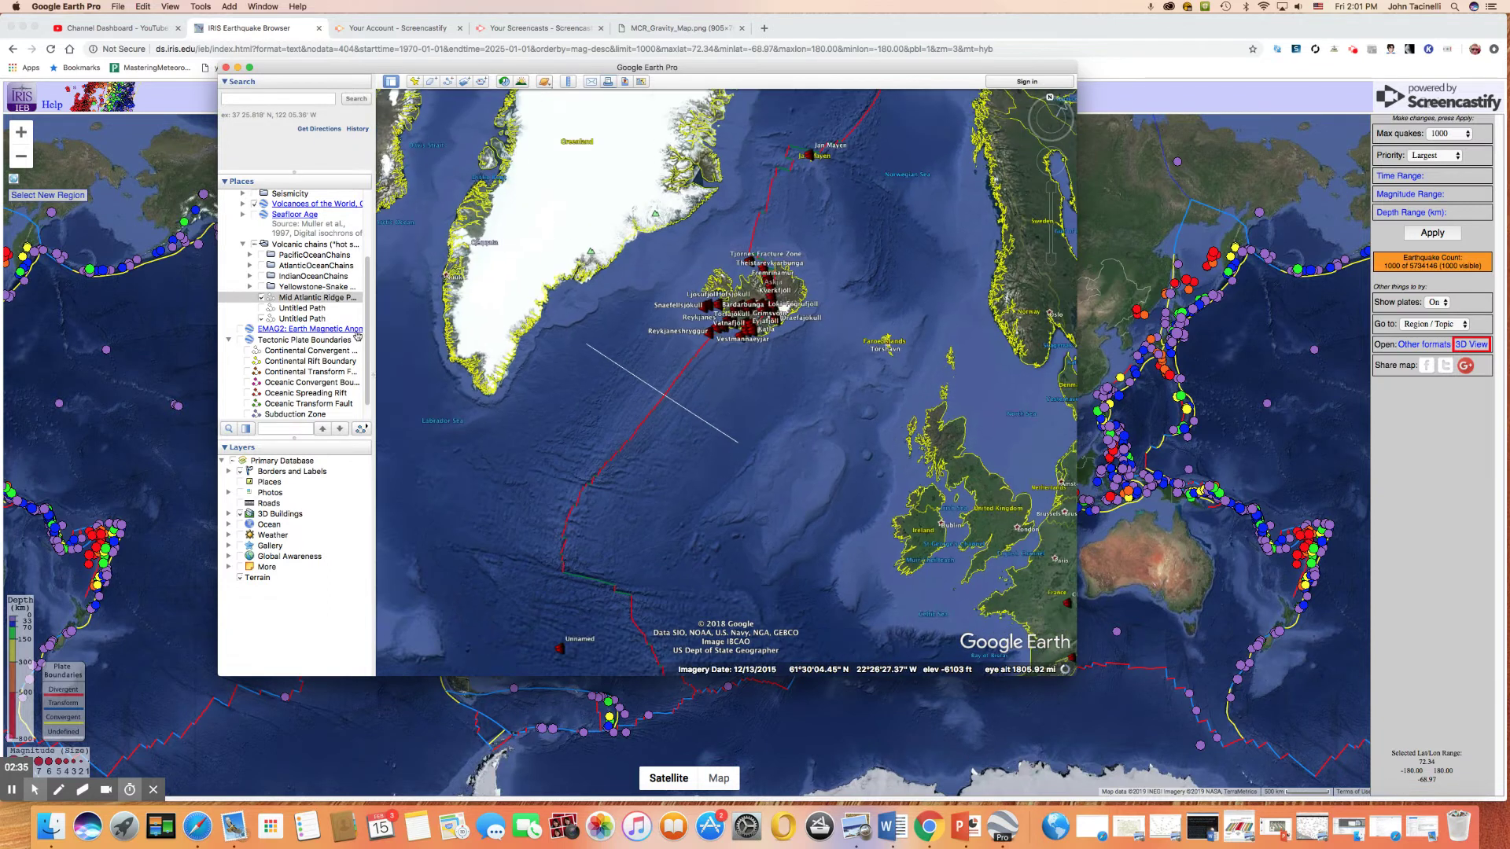
scroll(366, 325, down, 1)
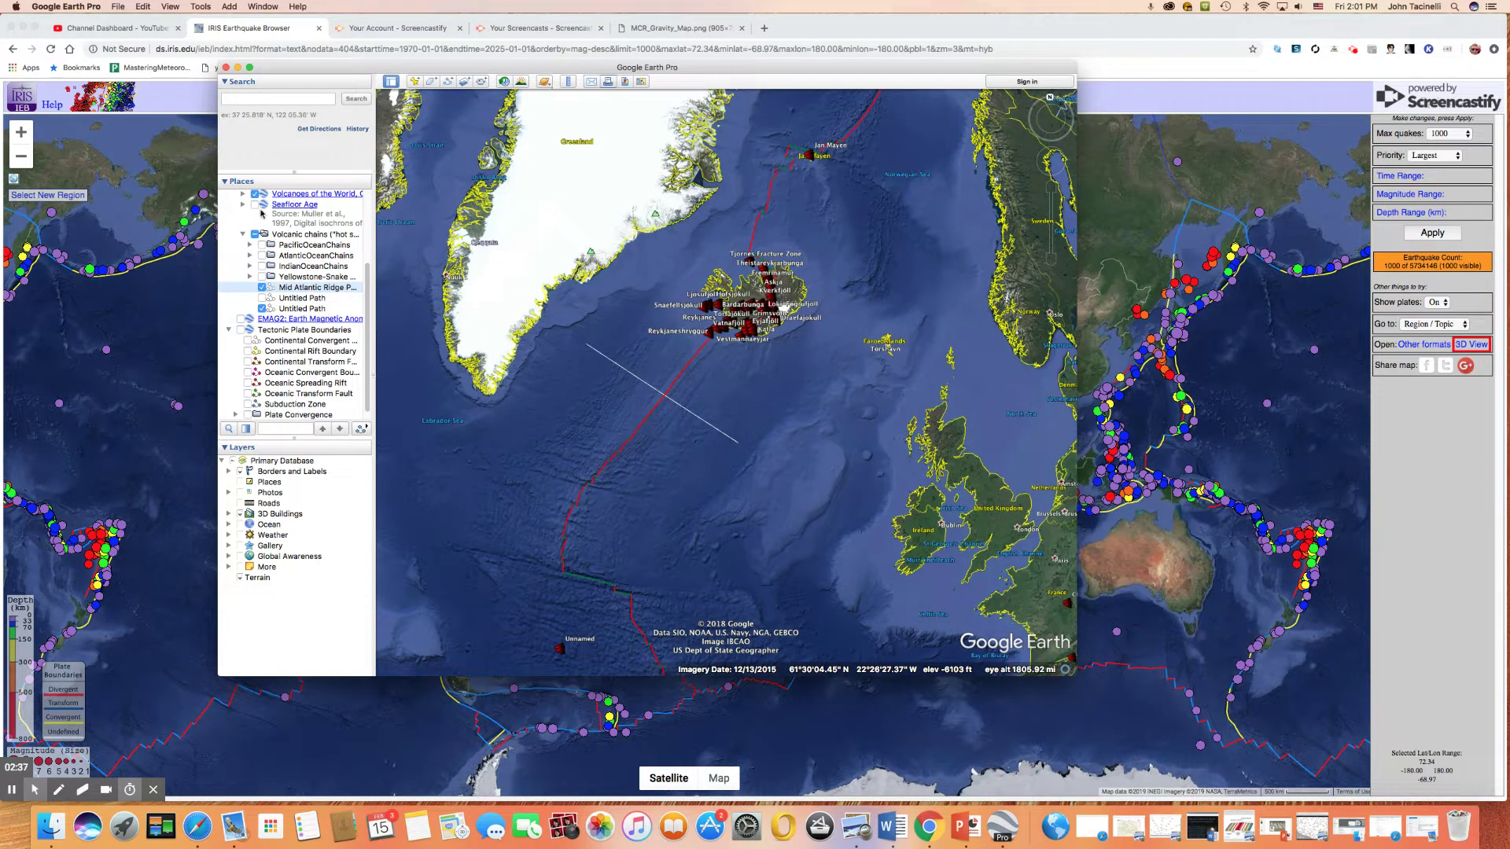
Step: Show the Seafloor Age overlay briefly, hide it, and return to the IRIS Earthquake Browser map
click(255, 204)
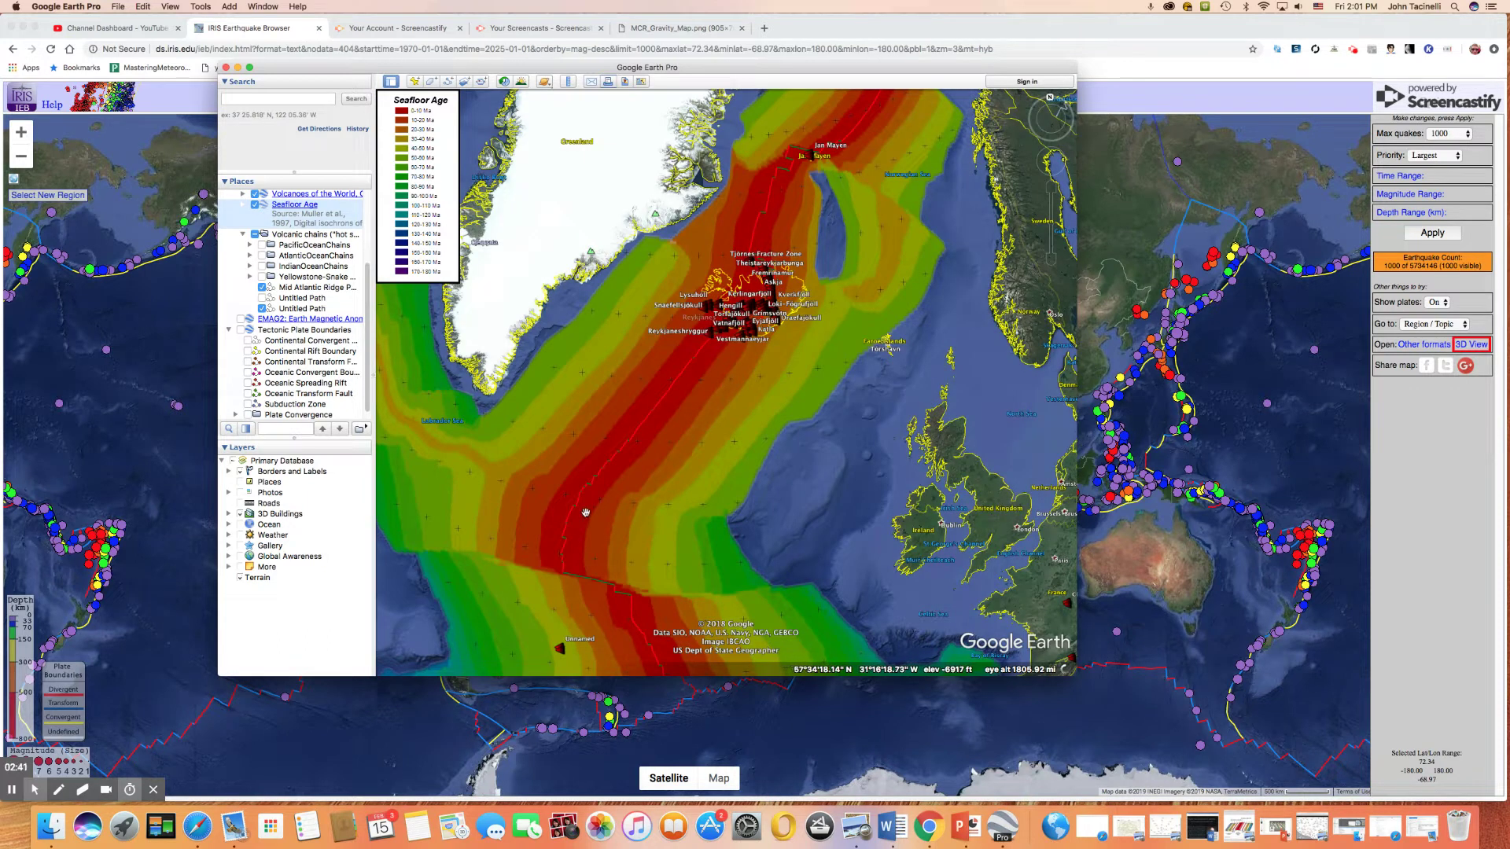
click(254, 205)
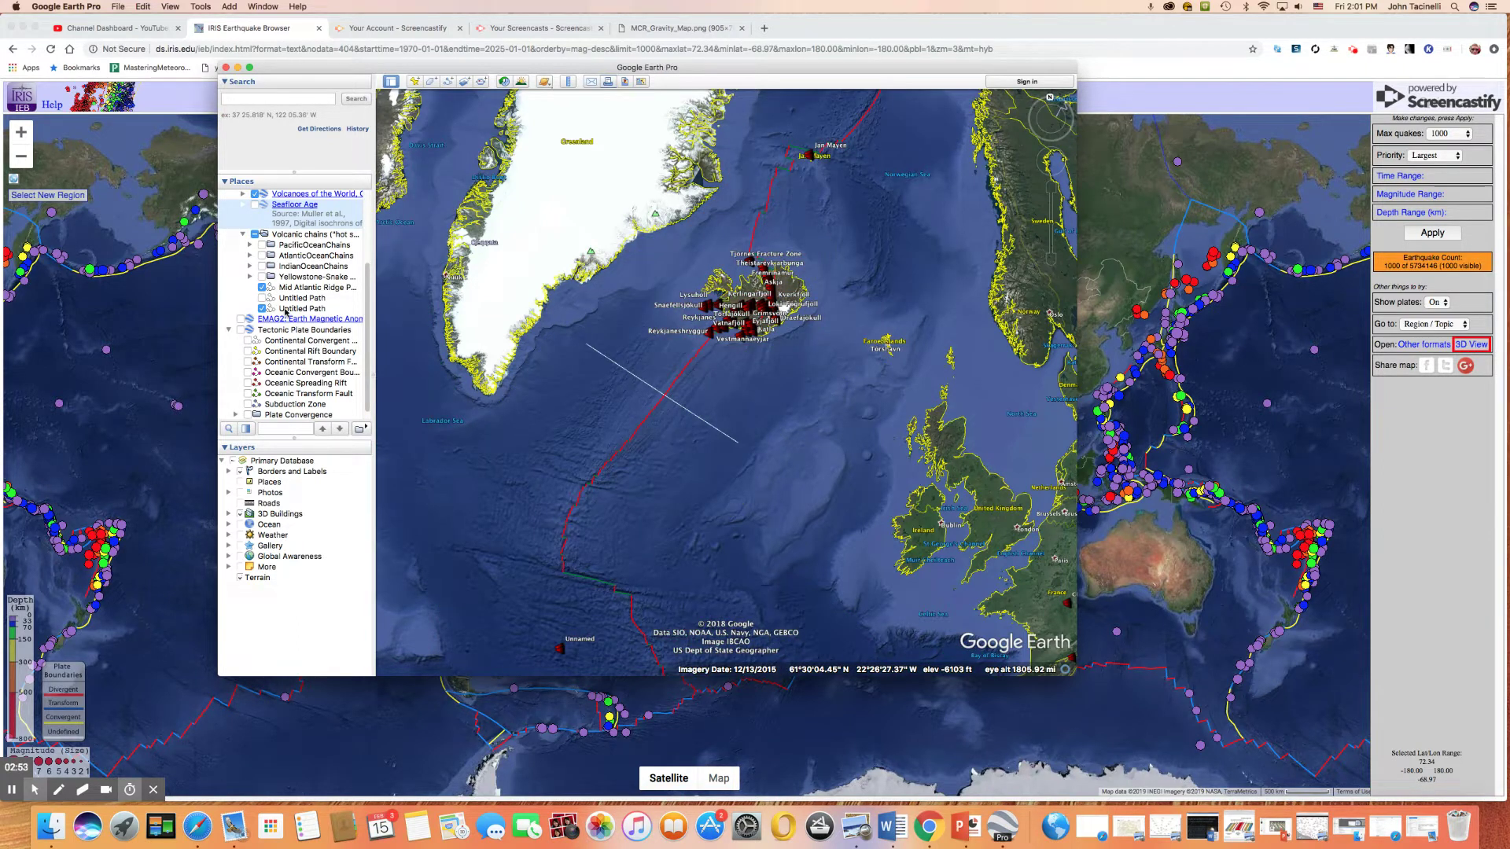
click(189, 329)
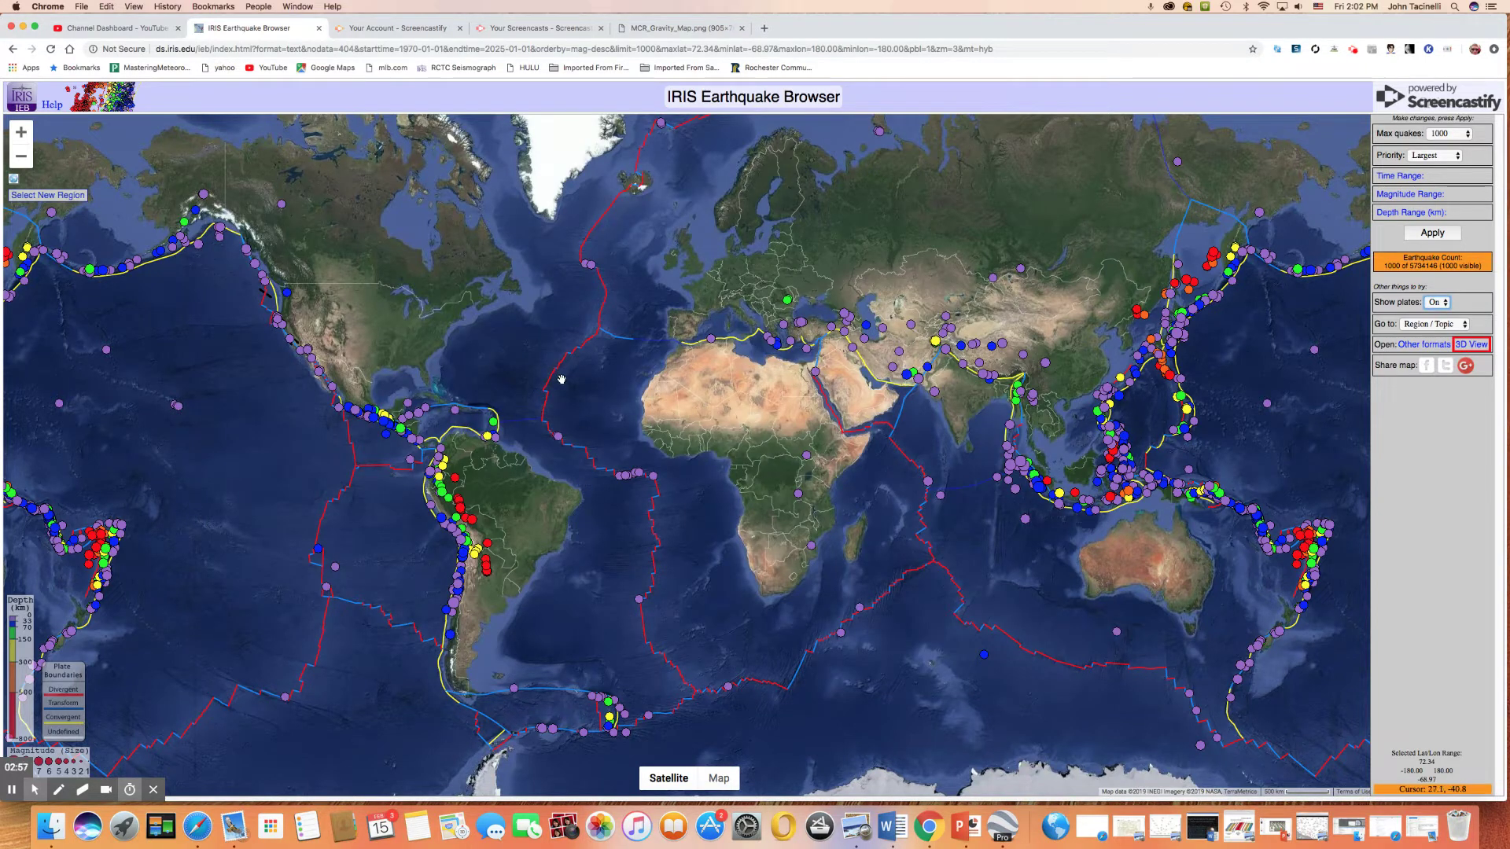
Step: Recentre on the Atlantic, outline a region over the northern Mid-Atlantic Ridge, zoom to it, and widen it westward
click(533, 379)
drag(571, 217, 630, 314)
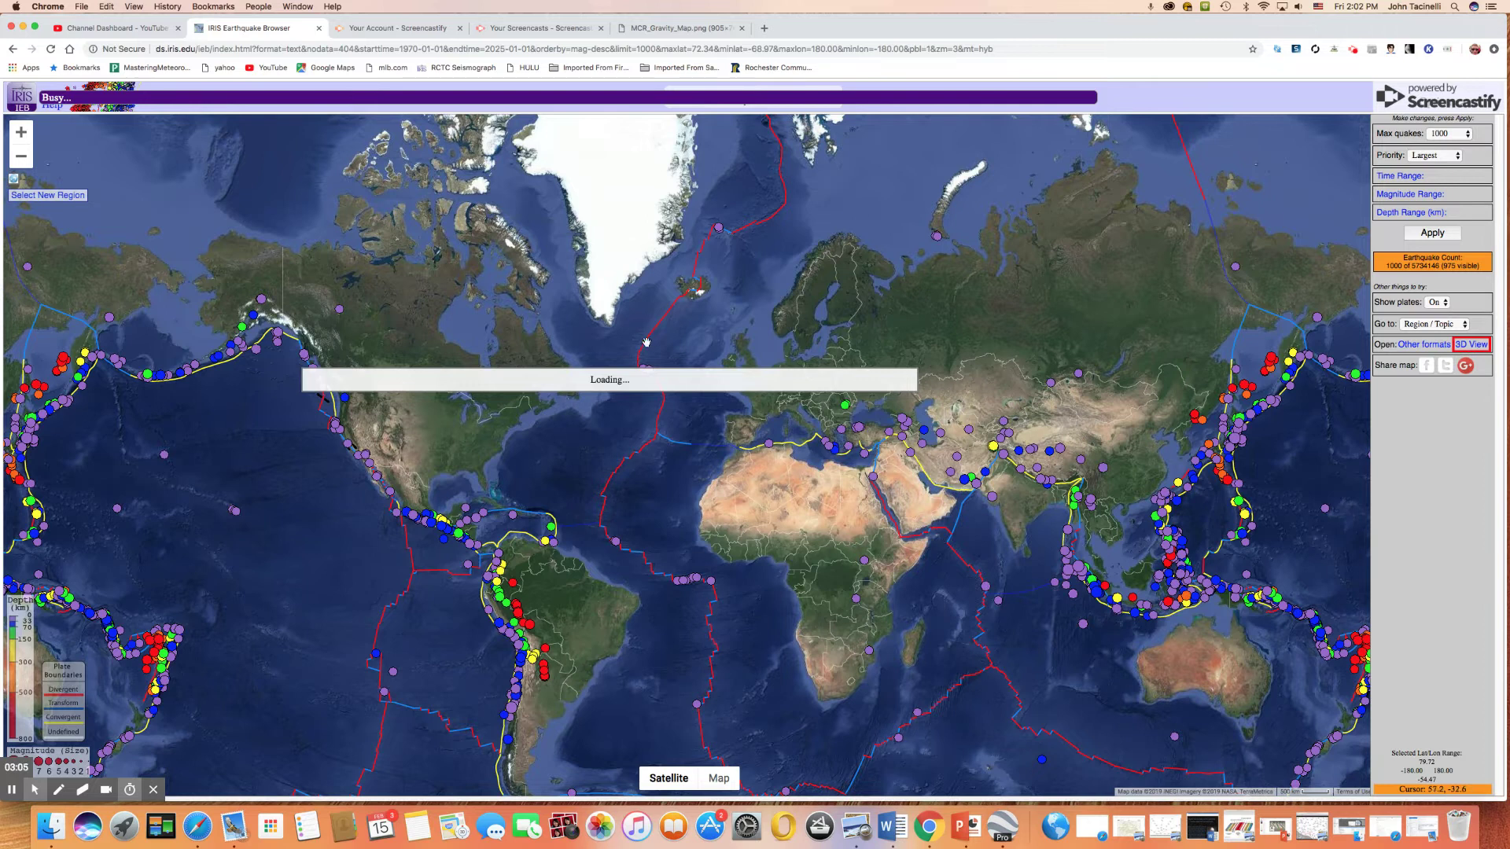
click(48, 195)
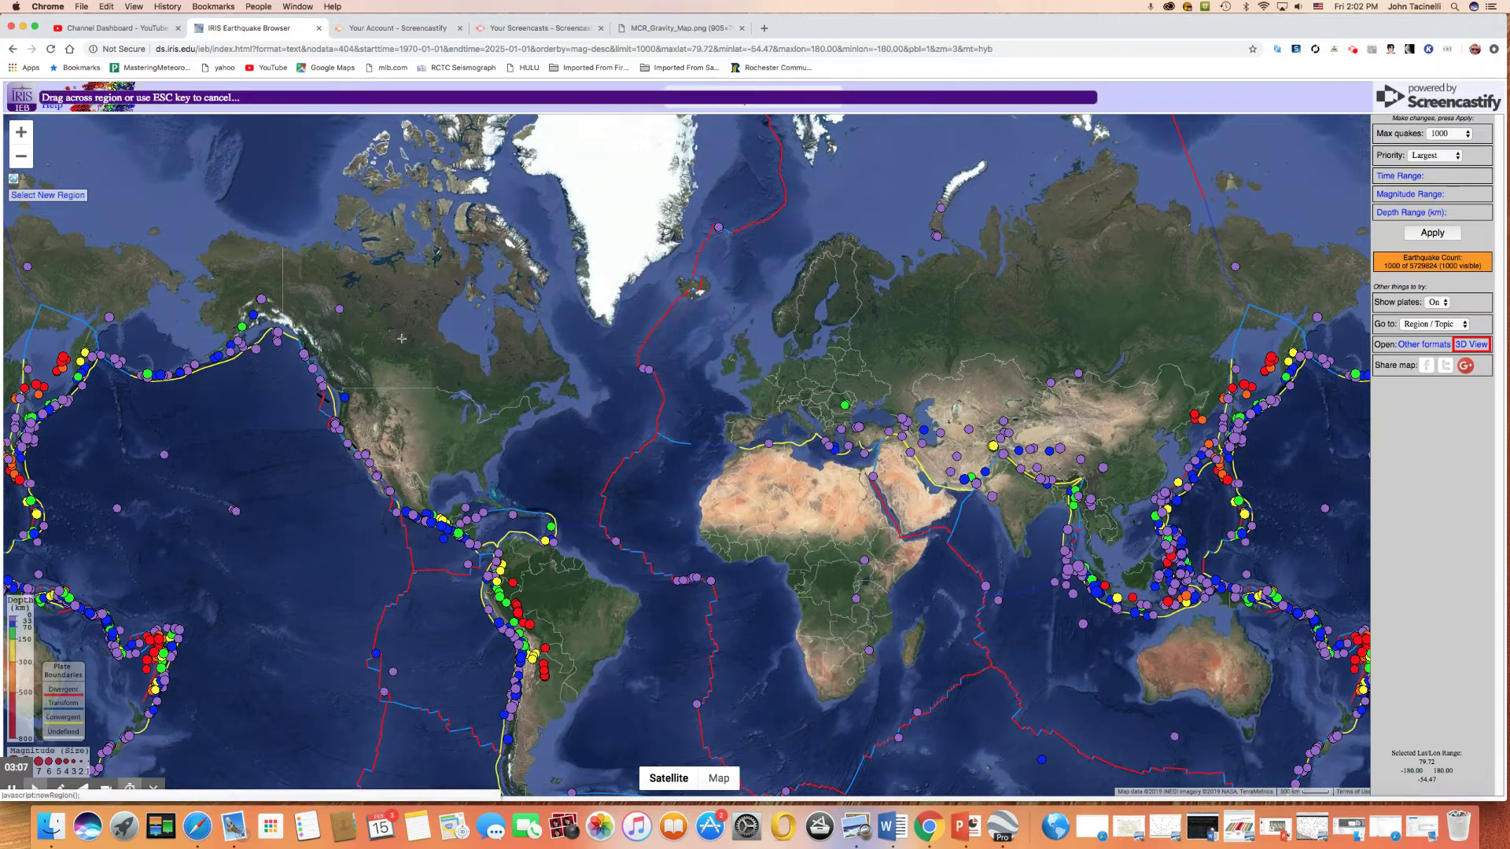
drag(639, 330, 702, 443)
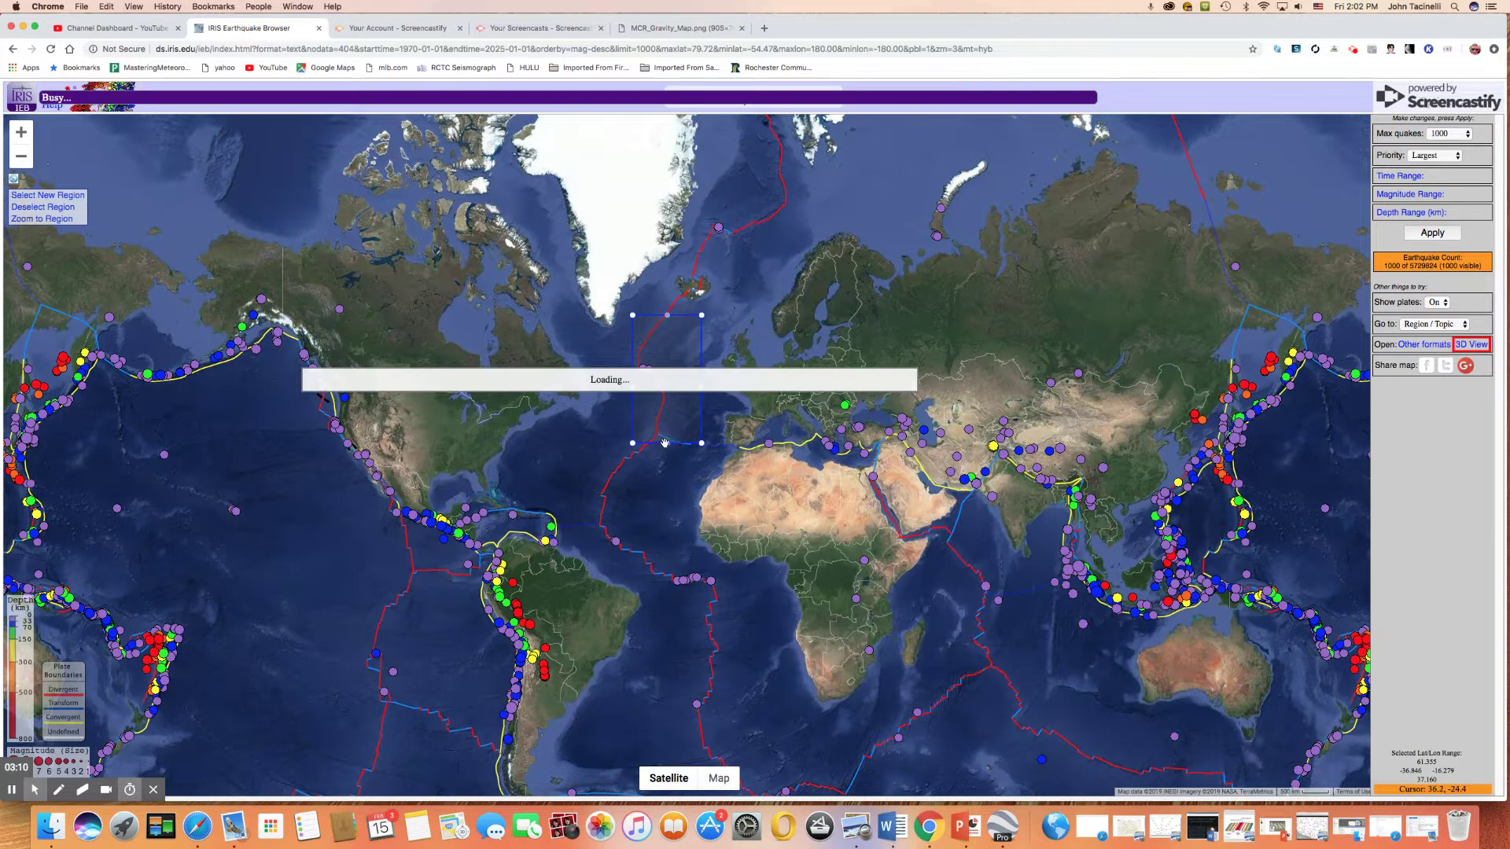
click(43, 218)
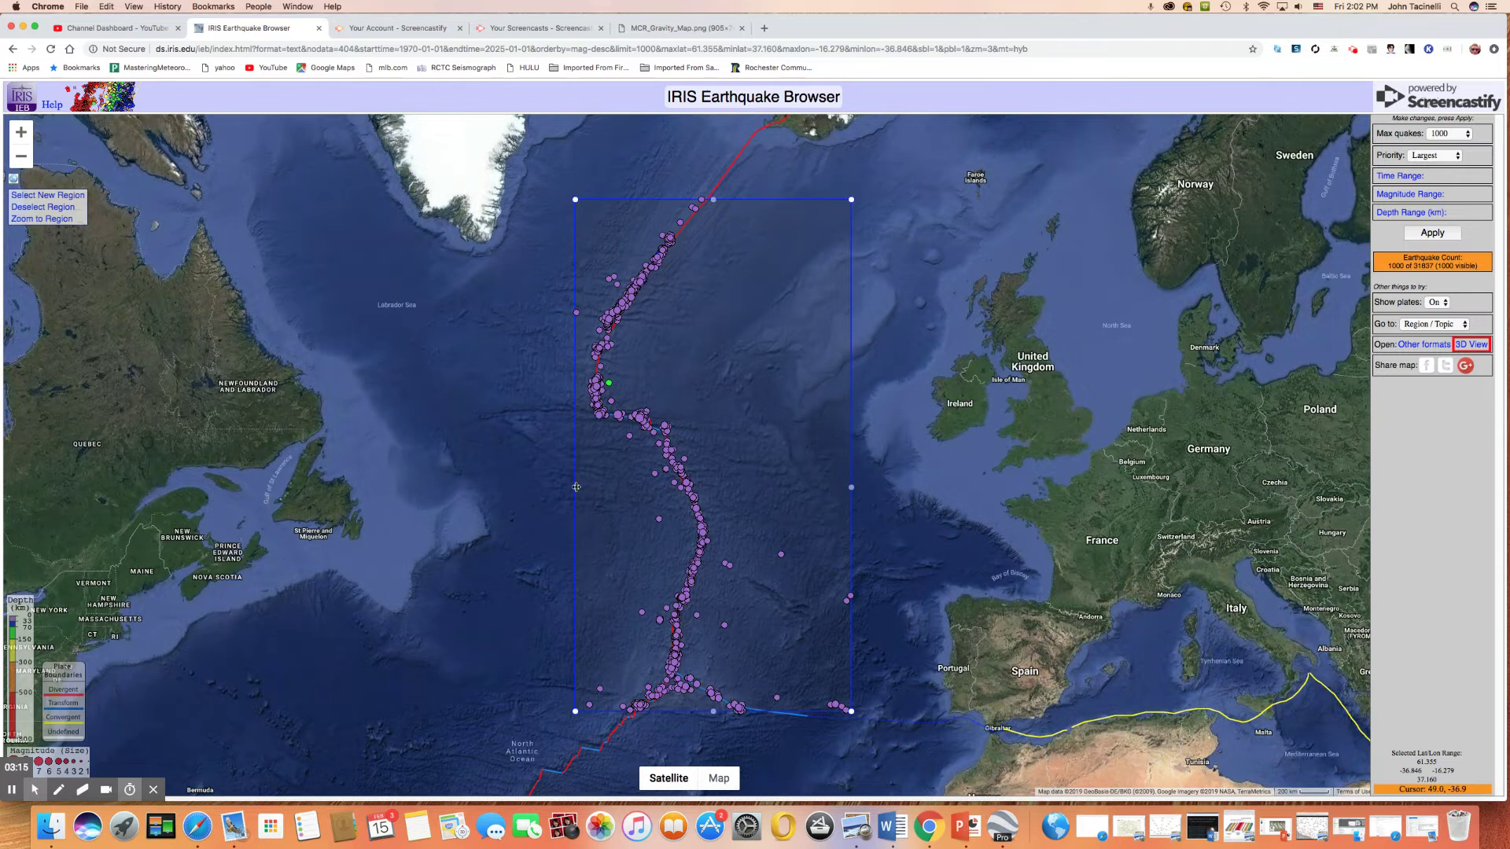
drag(573, 487, 531, 487)
Step: List the 1000 earthquakes as a table sorted by magnitude, largest first, then deselect the region
mouse_move(599, 407)
click(1425, 345)
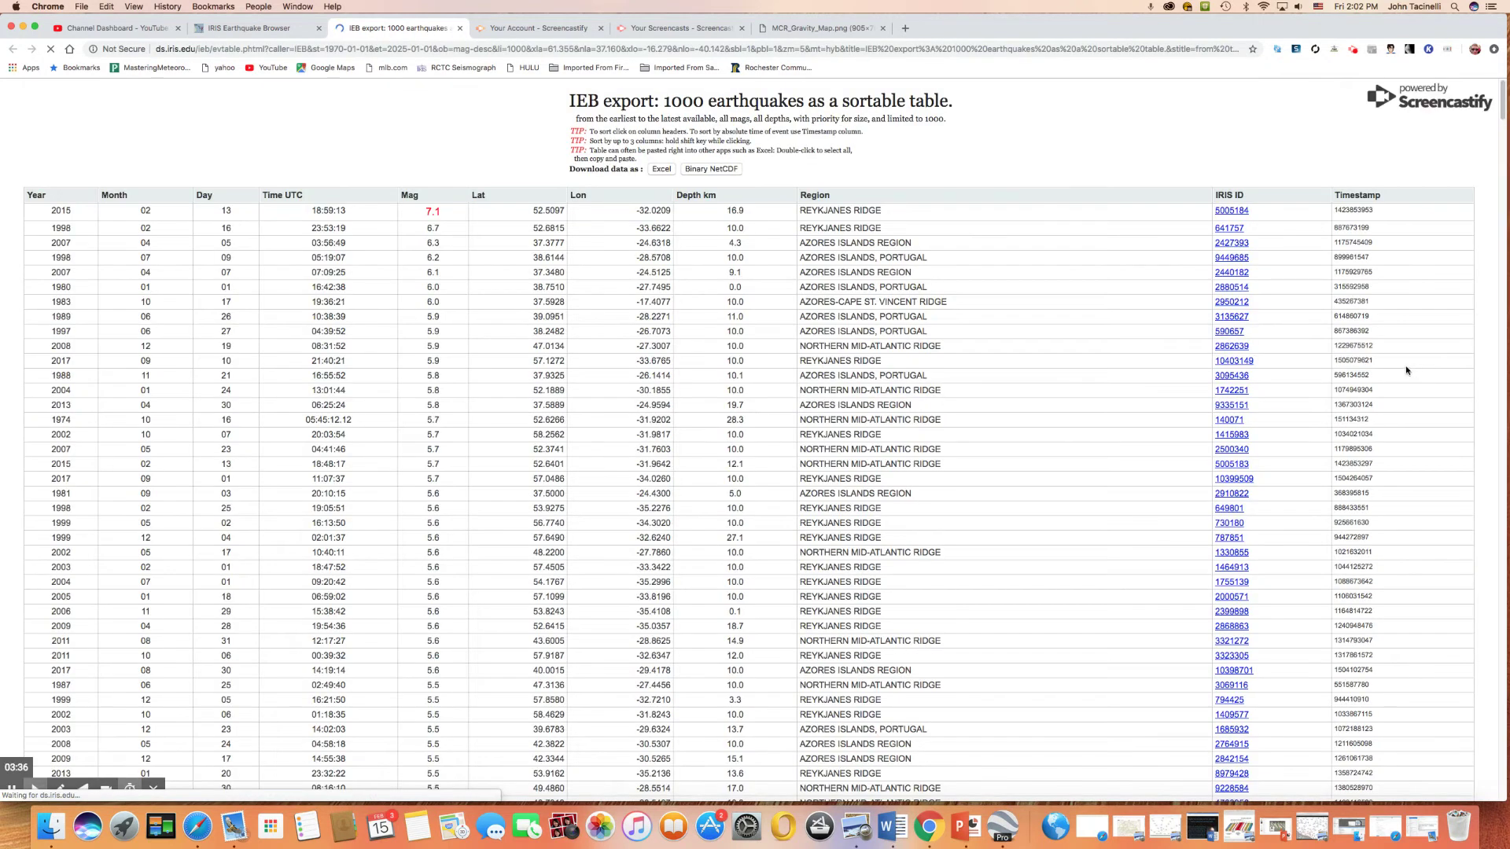
click(435, 197)
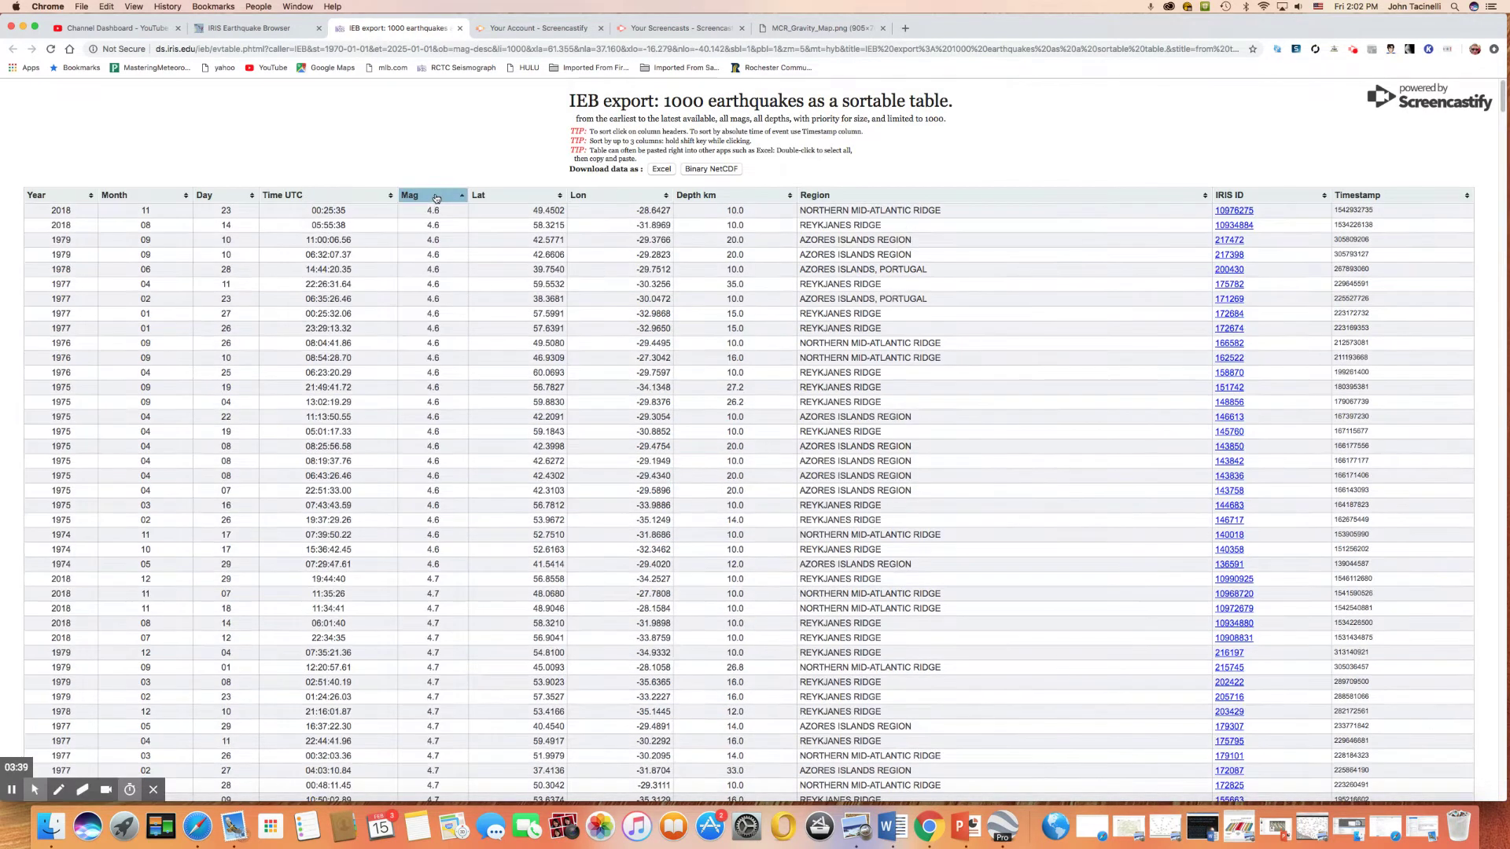
click(438, 199)
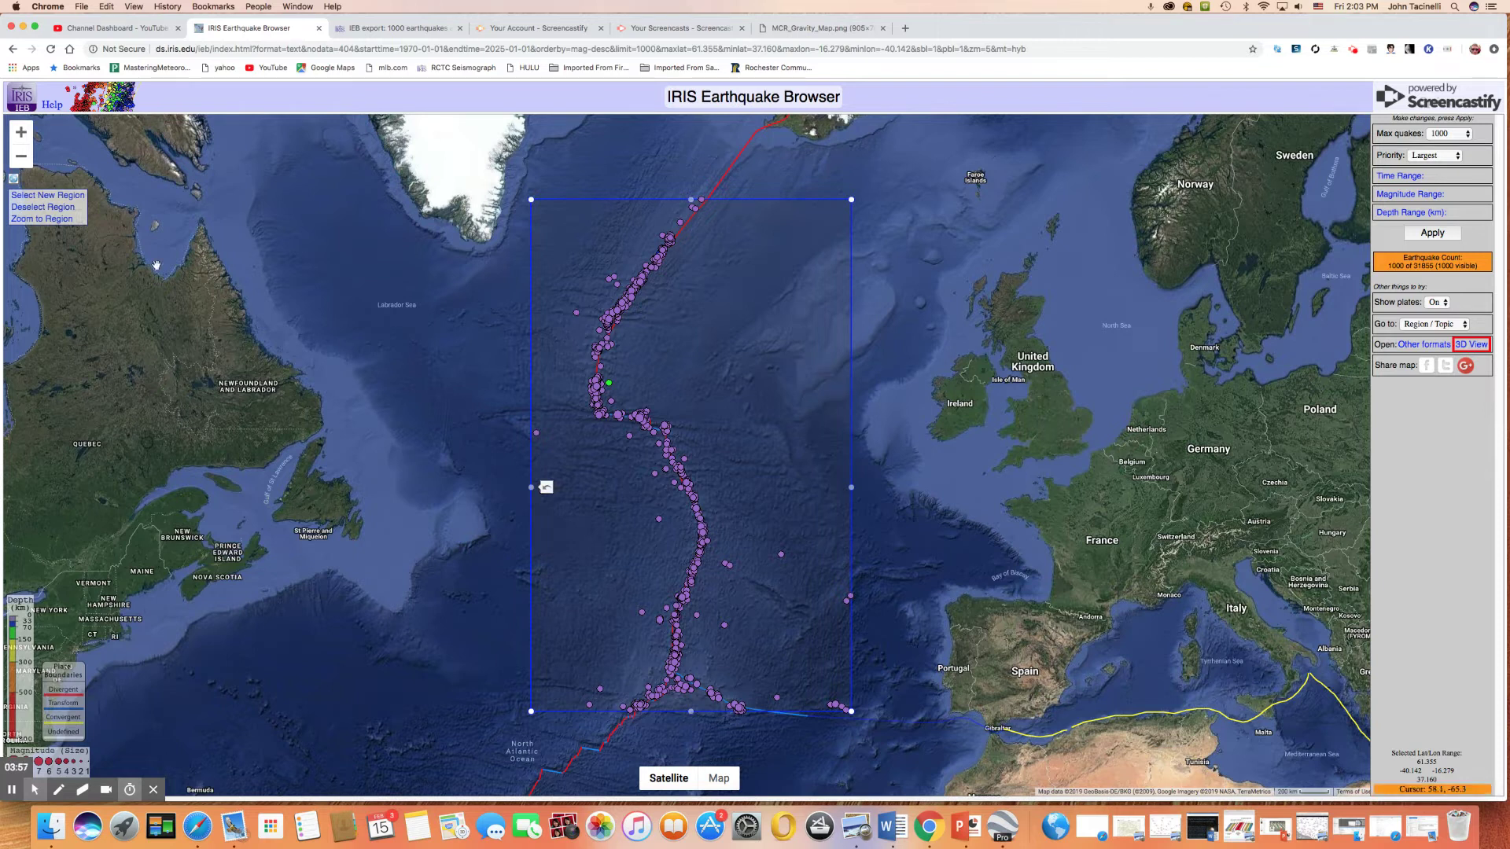
click(49, 206)
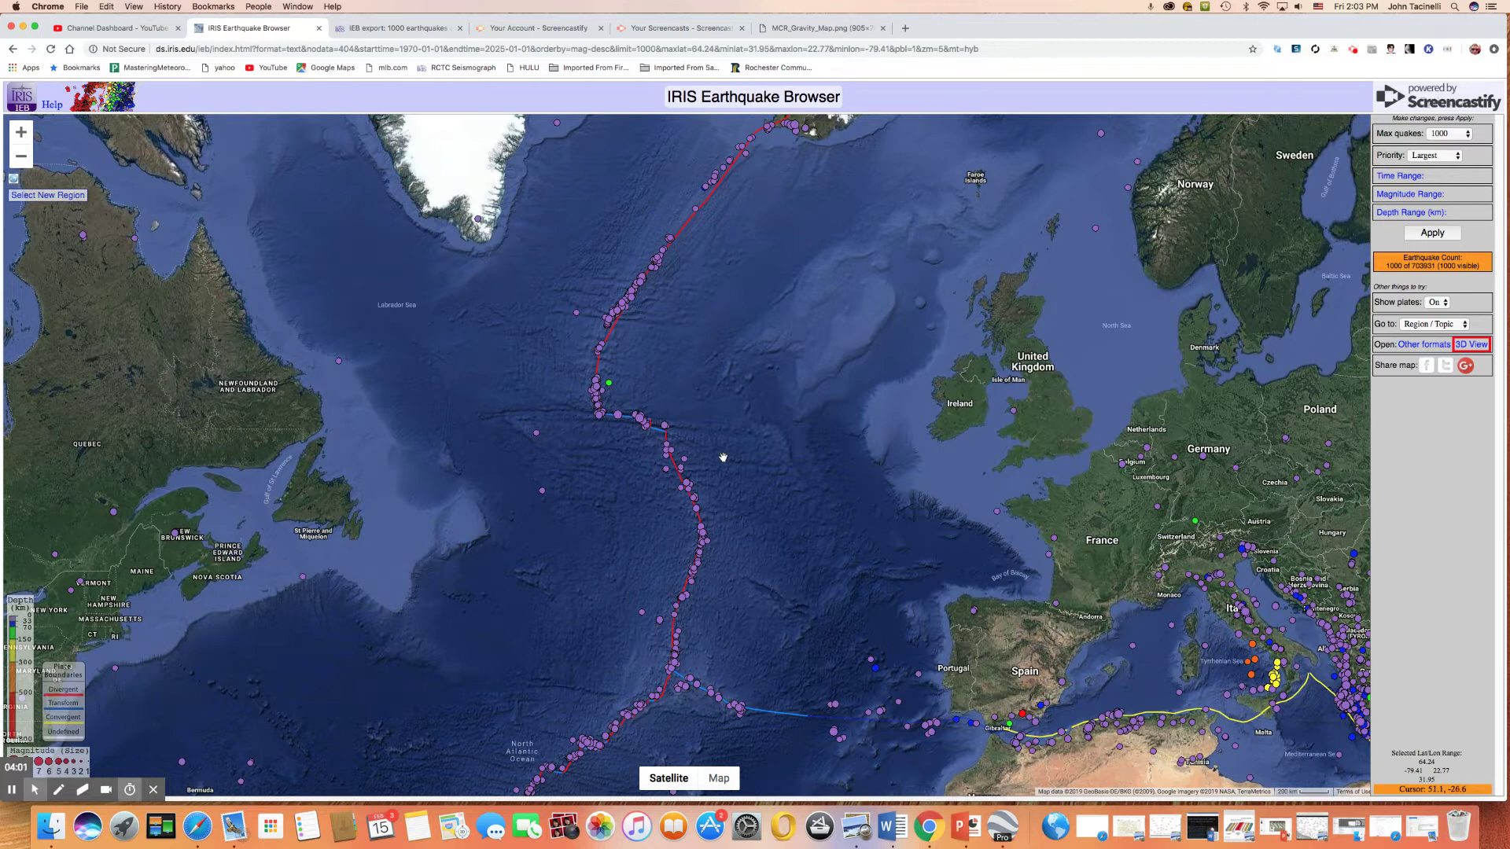
Step: Pan the IRIS map east past North Africa and the Red Sea, then south along the East African Rift
drag(1049, 533, 674, 296)
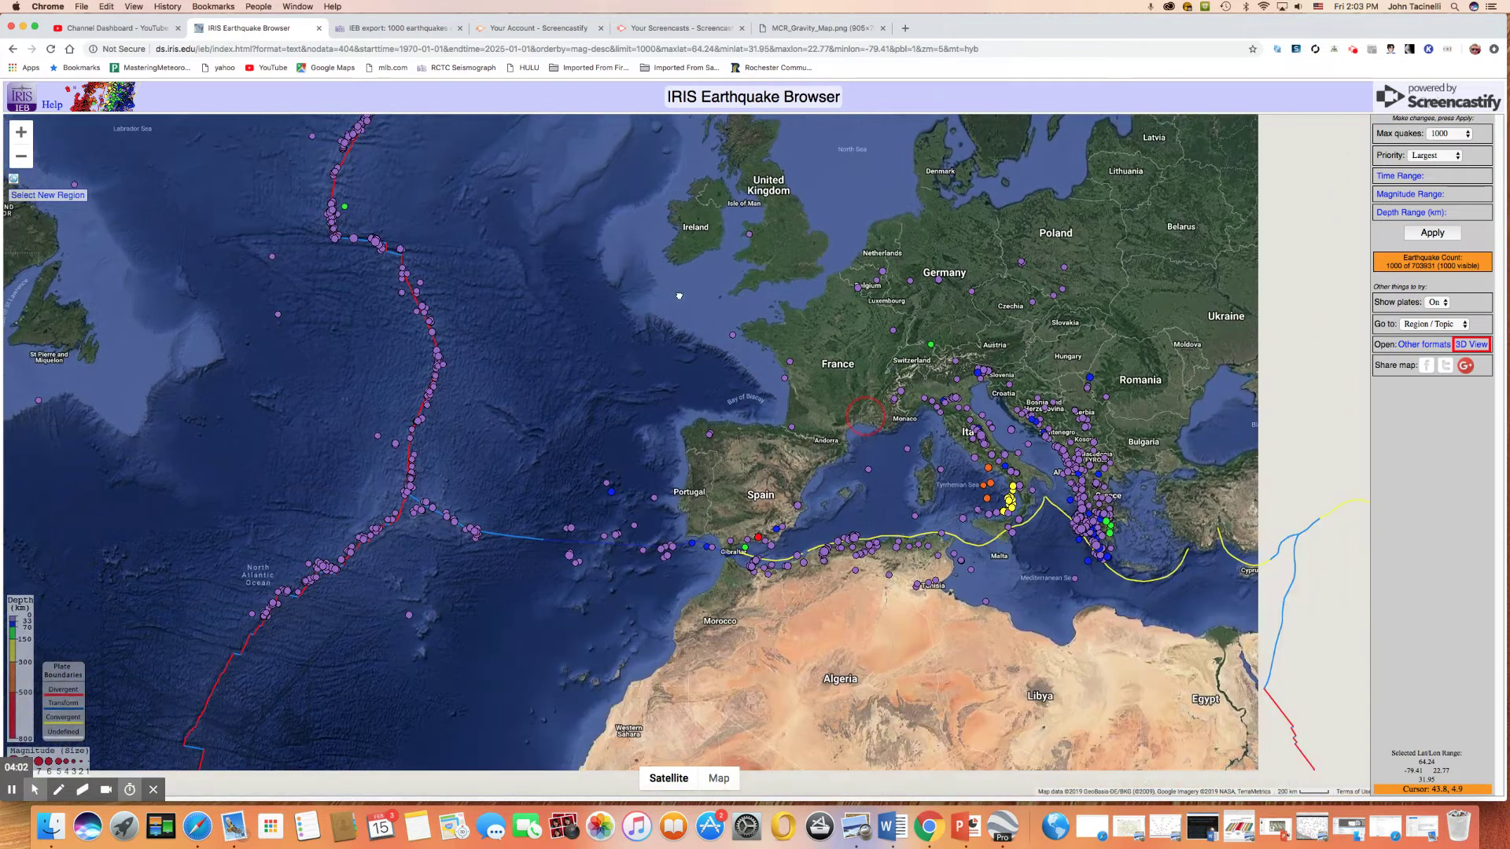
drag(901, 497, 715, 337)
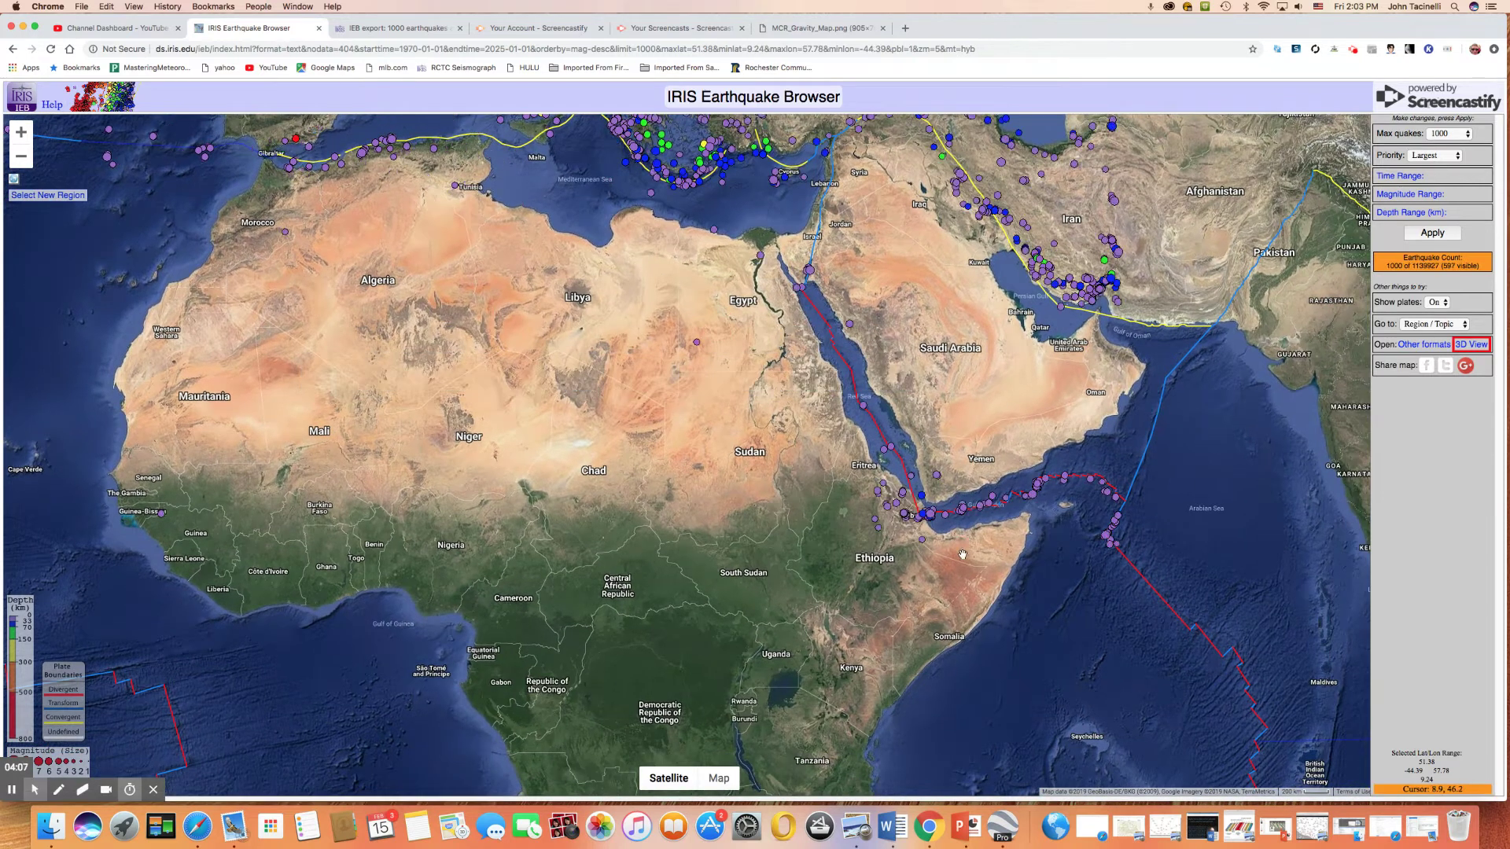
drag(937, 505, 842, 410)
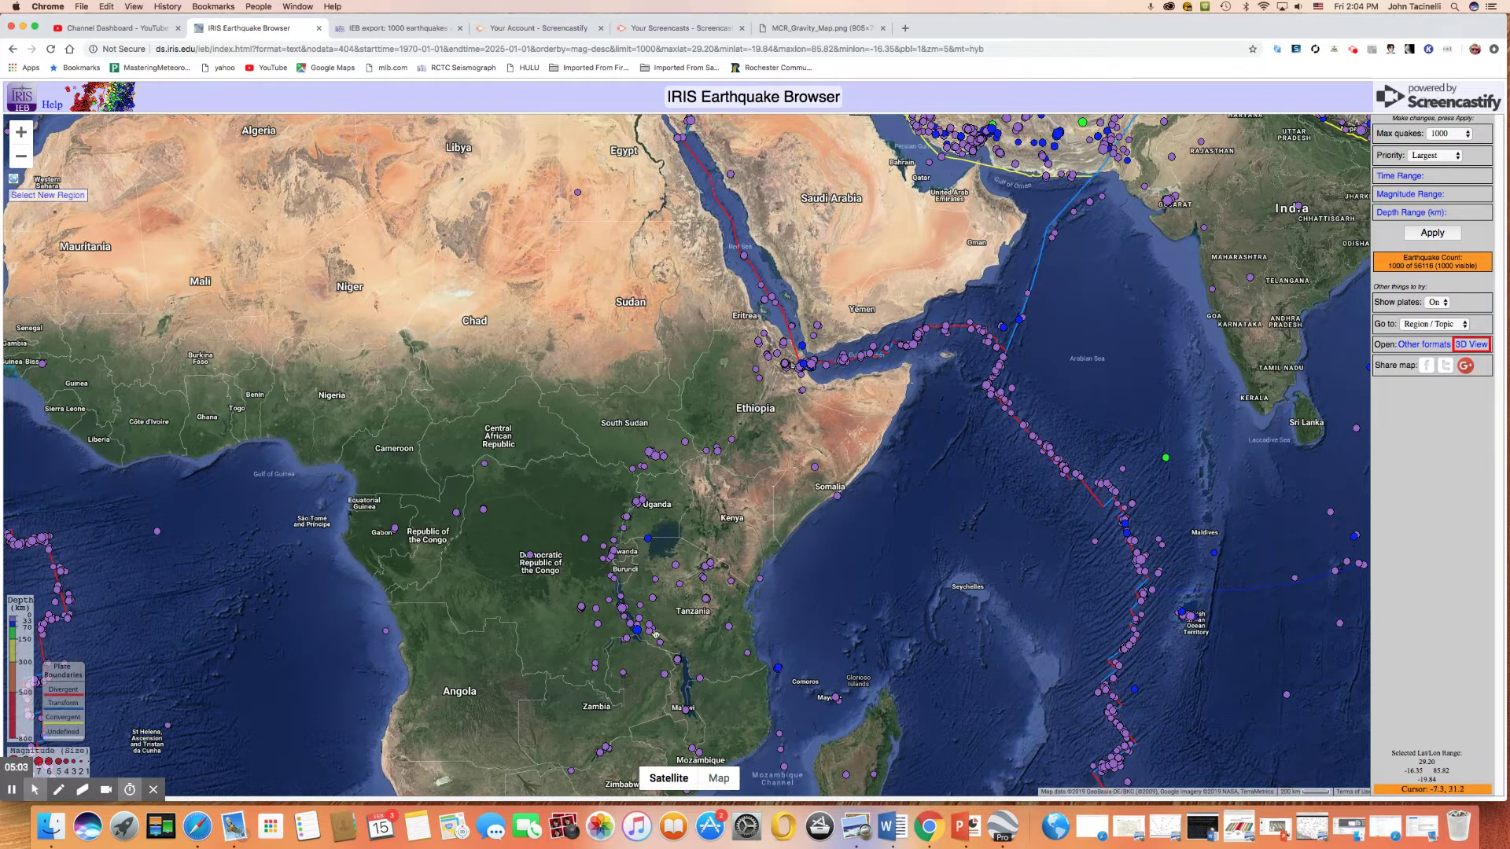
drag(667, 619, 737, 401)
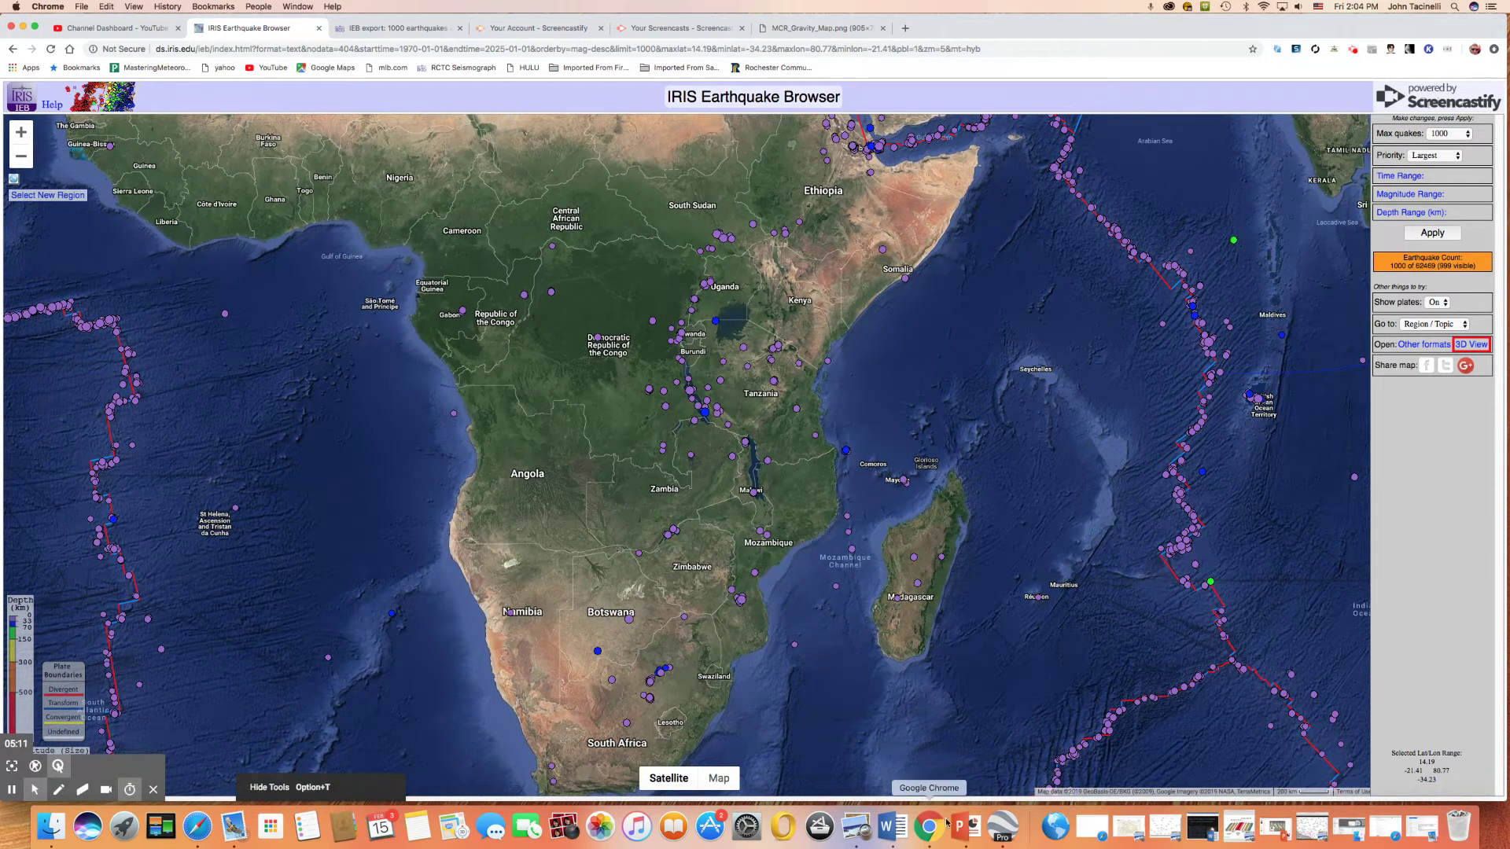
click(1003, 826)
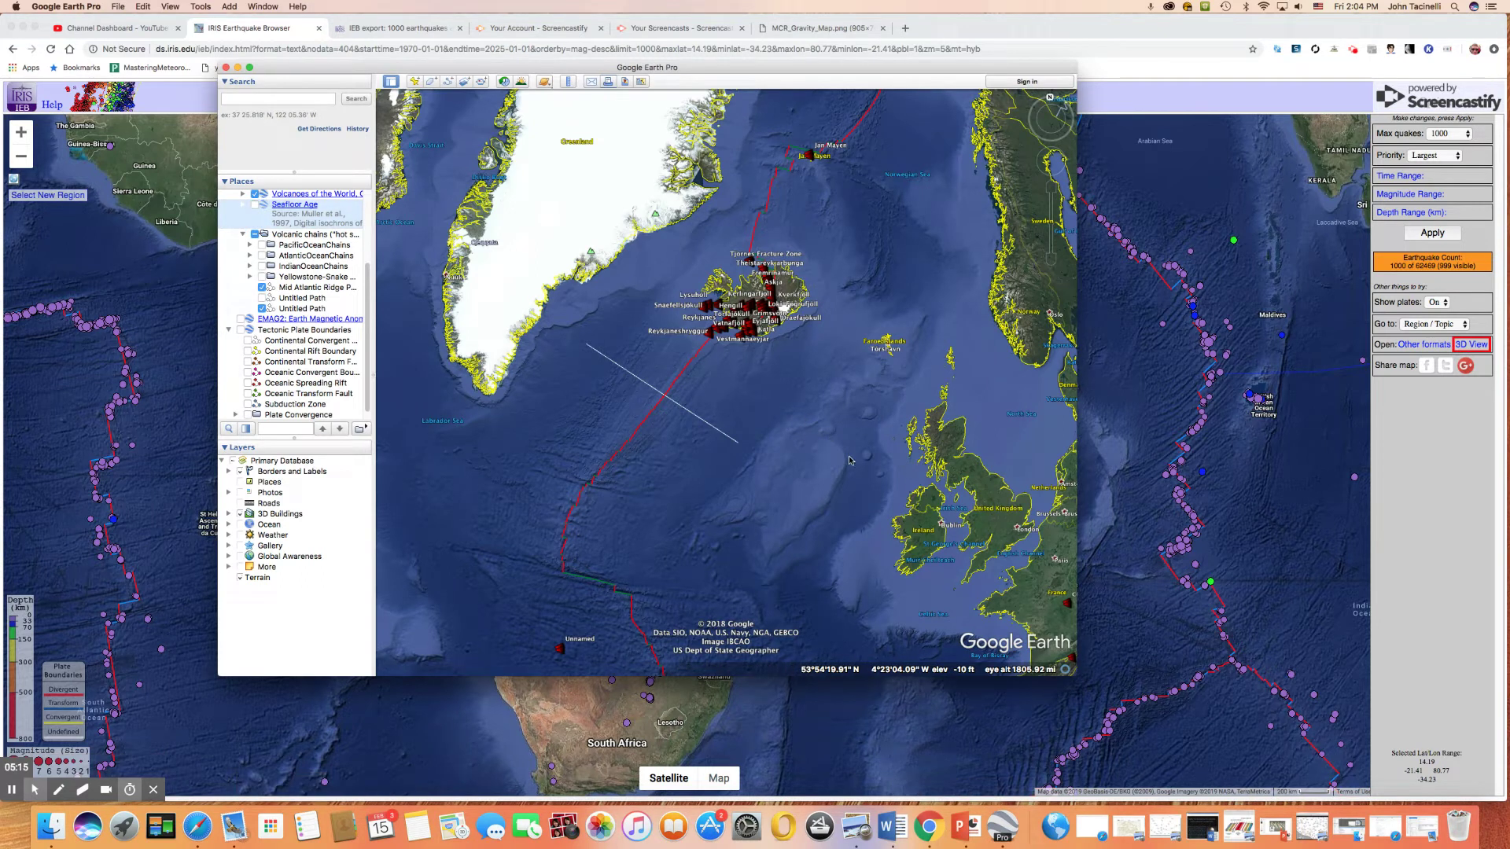
Step: Centre the Google Earth globe on the Horn of Africa and Arabia, zoomed out with north up
drag(848, 455, 842, 442)
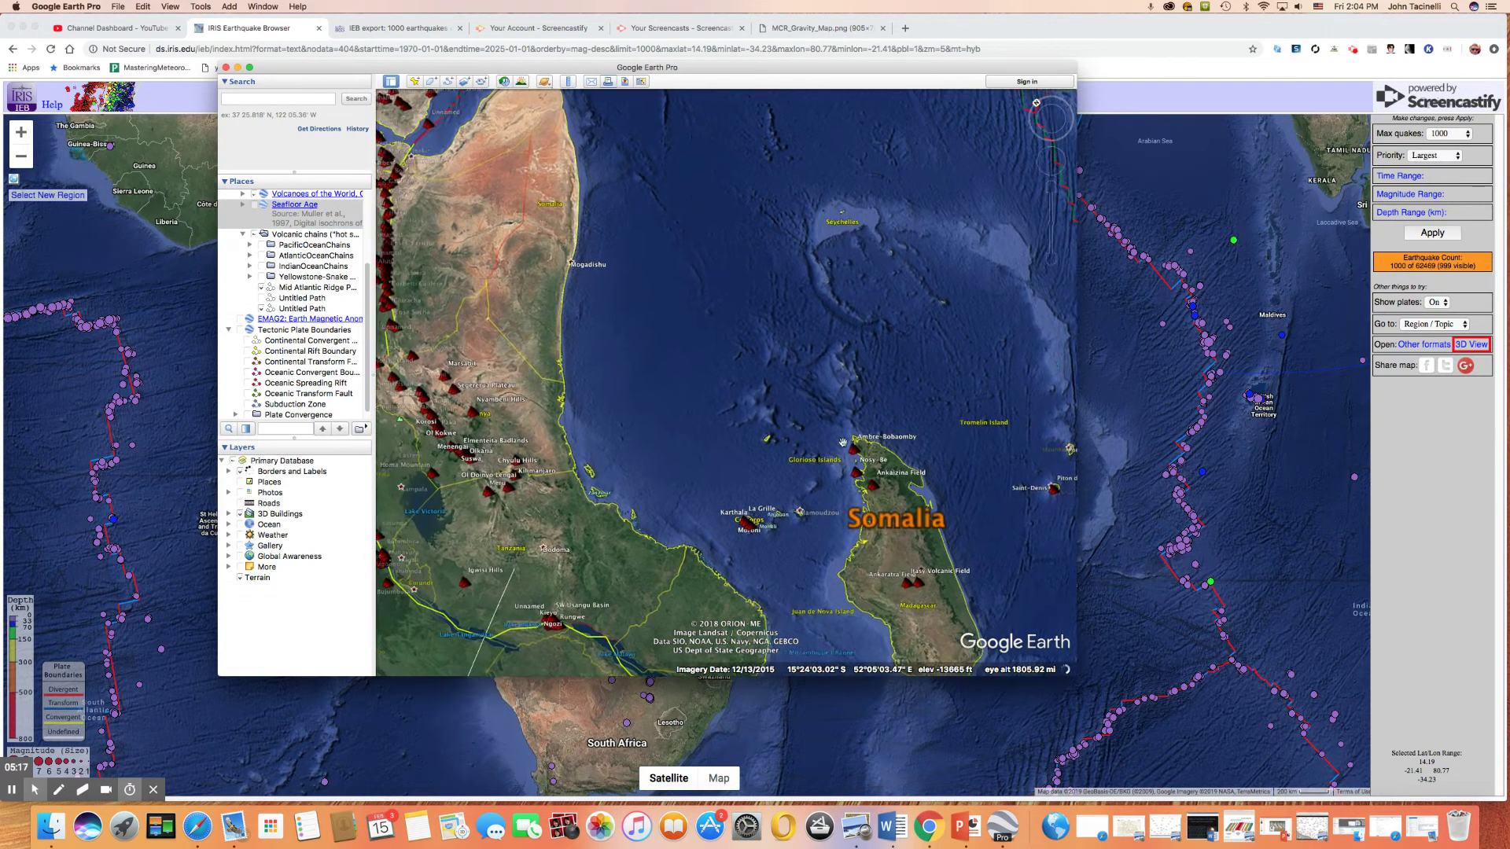
drag(519, 322, 641, 367)
scroll(641, 367, down, 5)
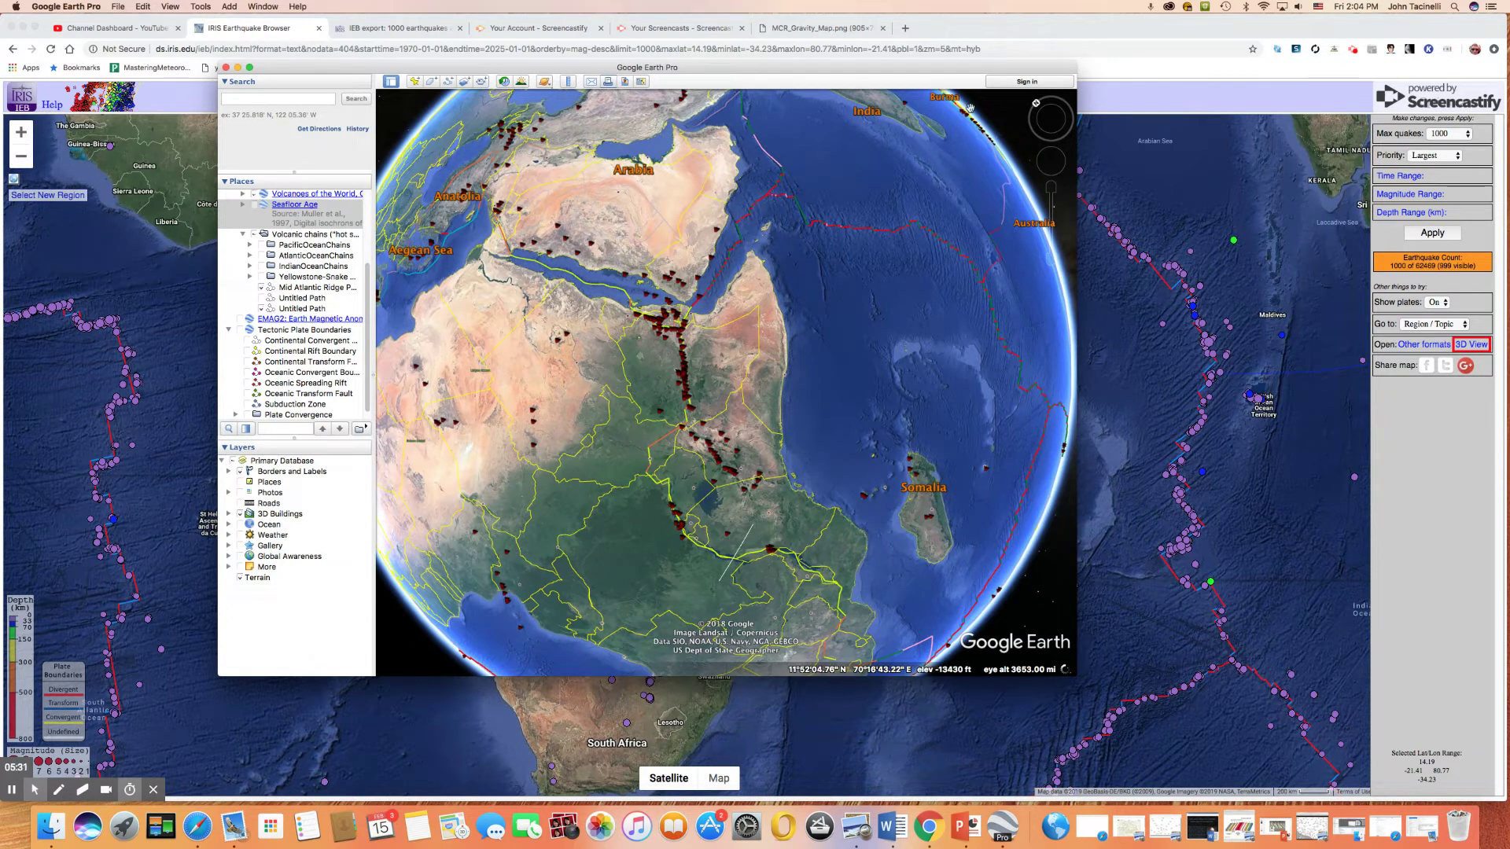
click(1050, 97)
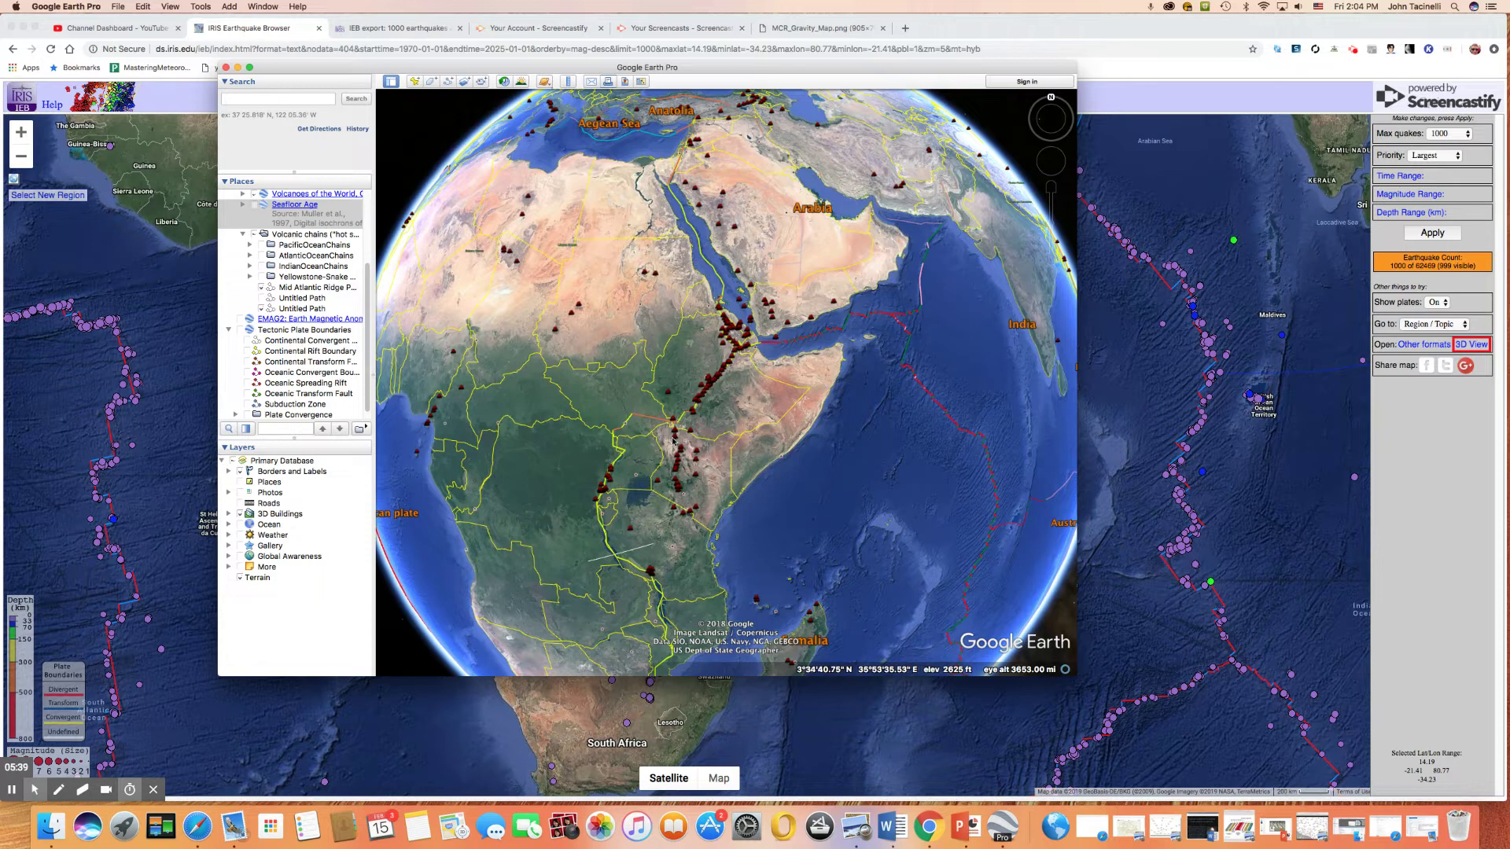
drag(666, 453, 665, 441)
Step: Zoom into the rift near Lake Turkana and follow it to the Namarunu and Silali volcanoes
scroll(665, 430, up, 5)
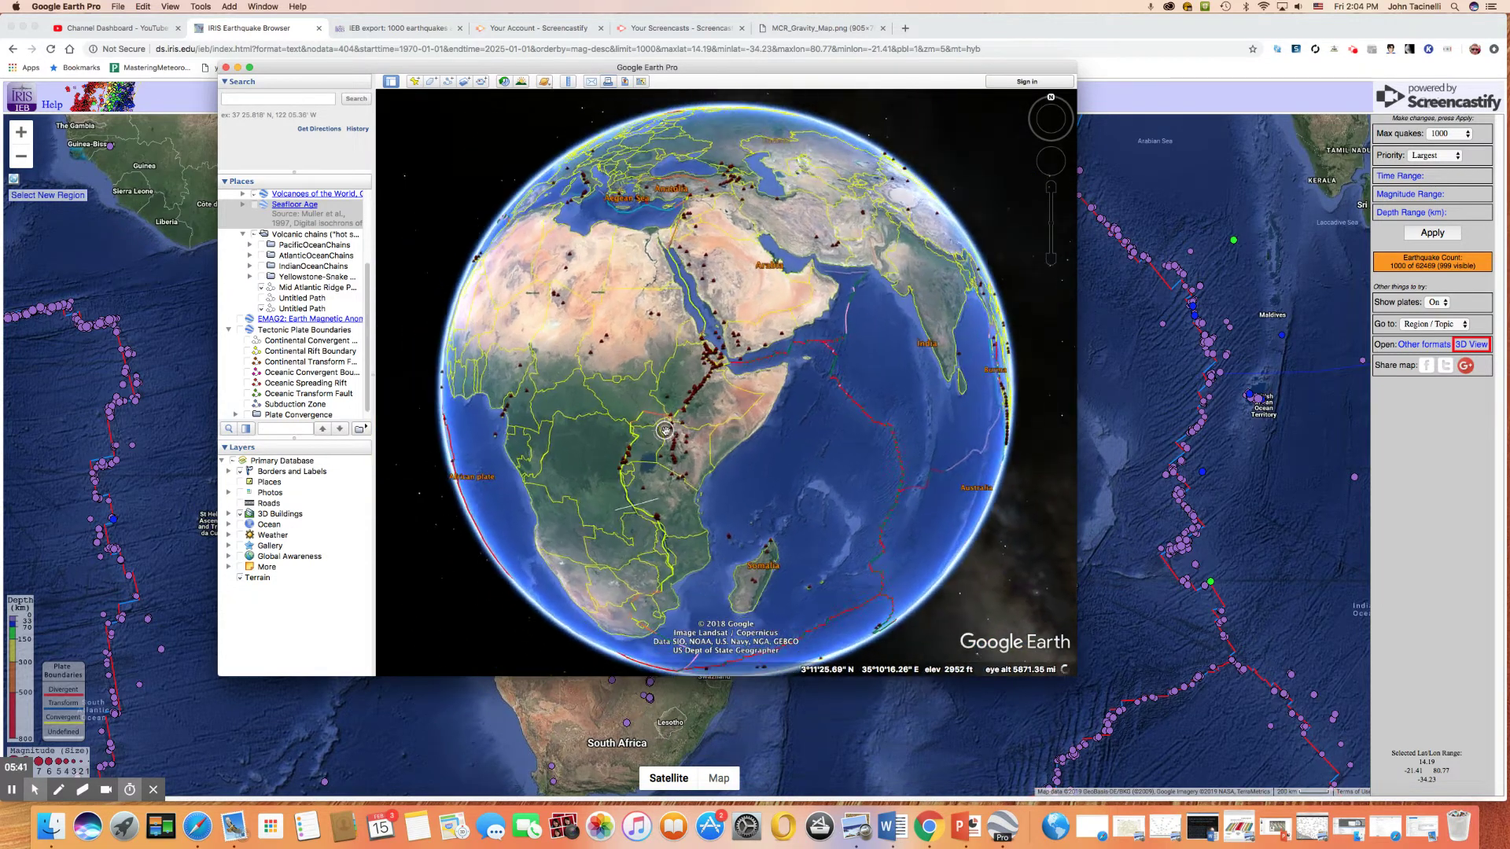
scroll(665, 432, up, 3)
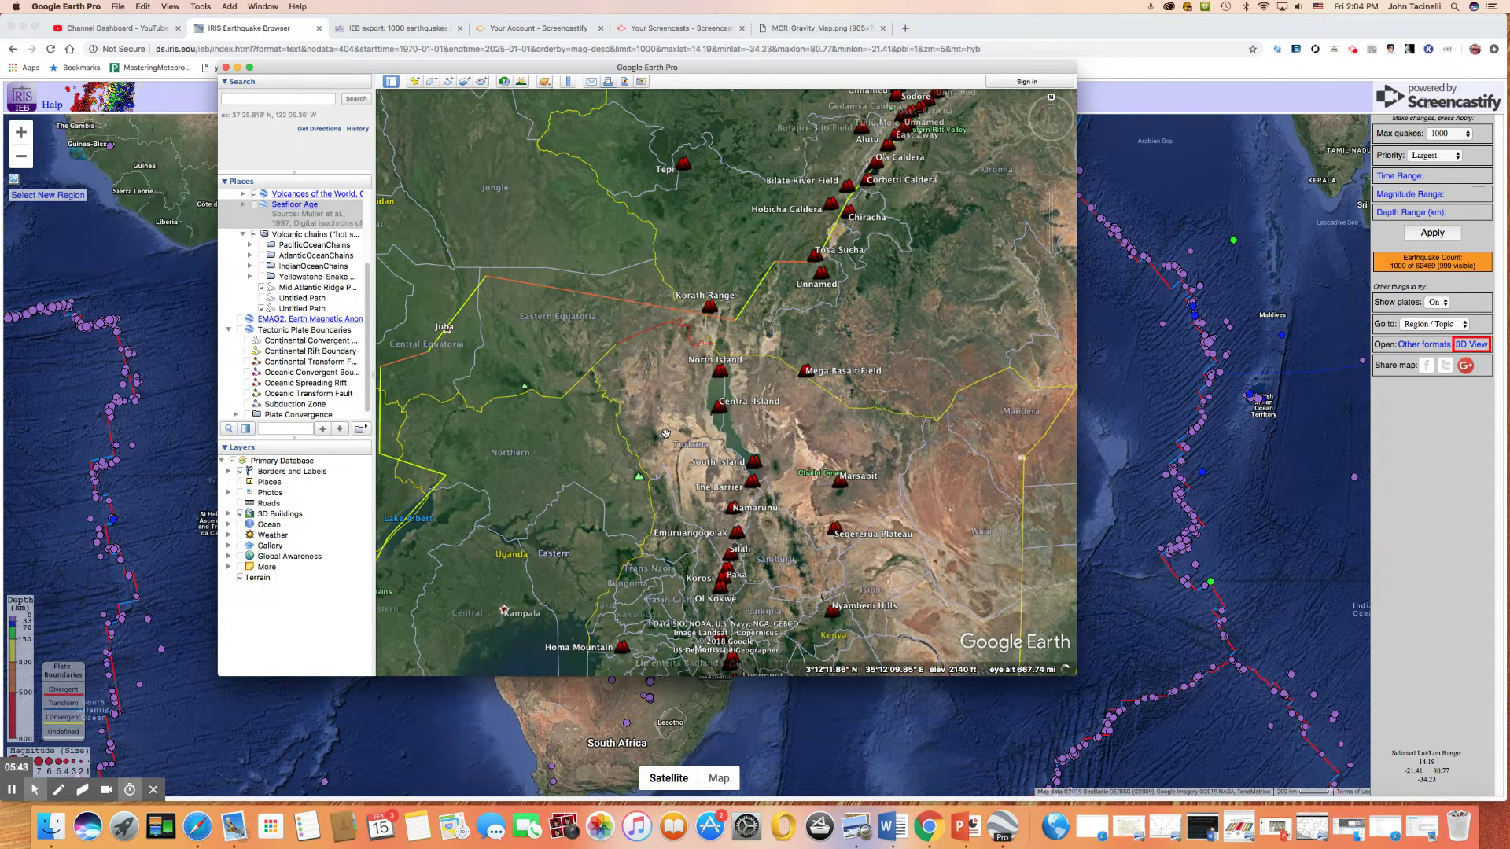
drag(752, 481, 738, 237)
scroll(681, 292, down, 3)
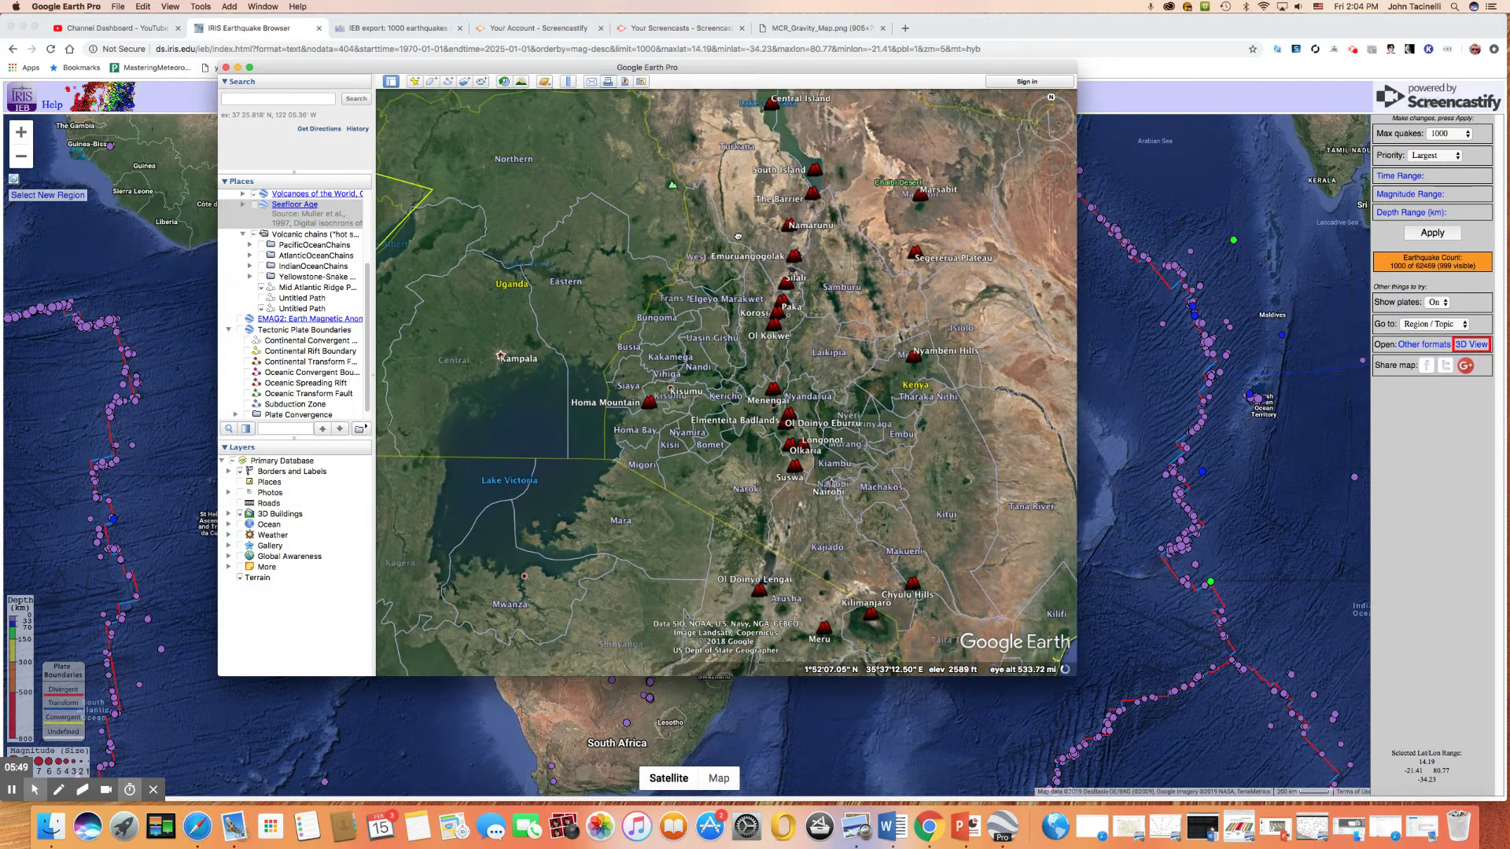
scroll(636, 331, down, 2)
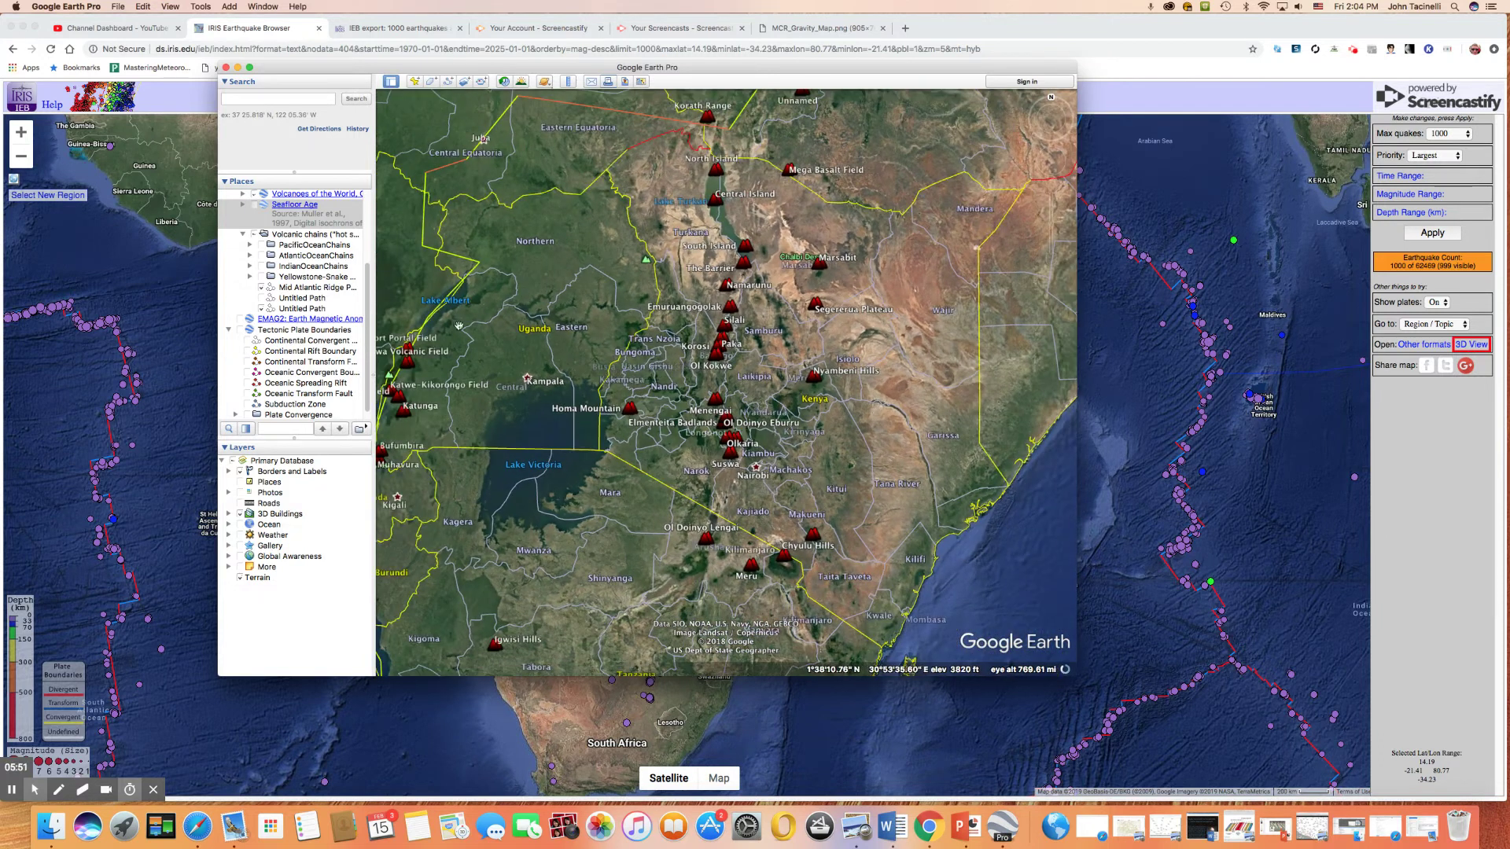
Step: Follow the rift south past Lake Tanganyika to Lake Malawi, then zoom out centred on Africa
drag(461, 349, 613, 212)
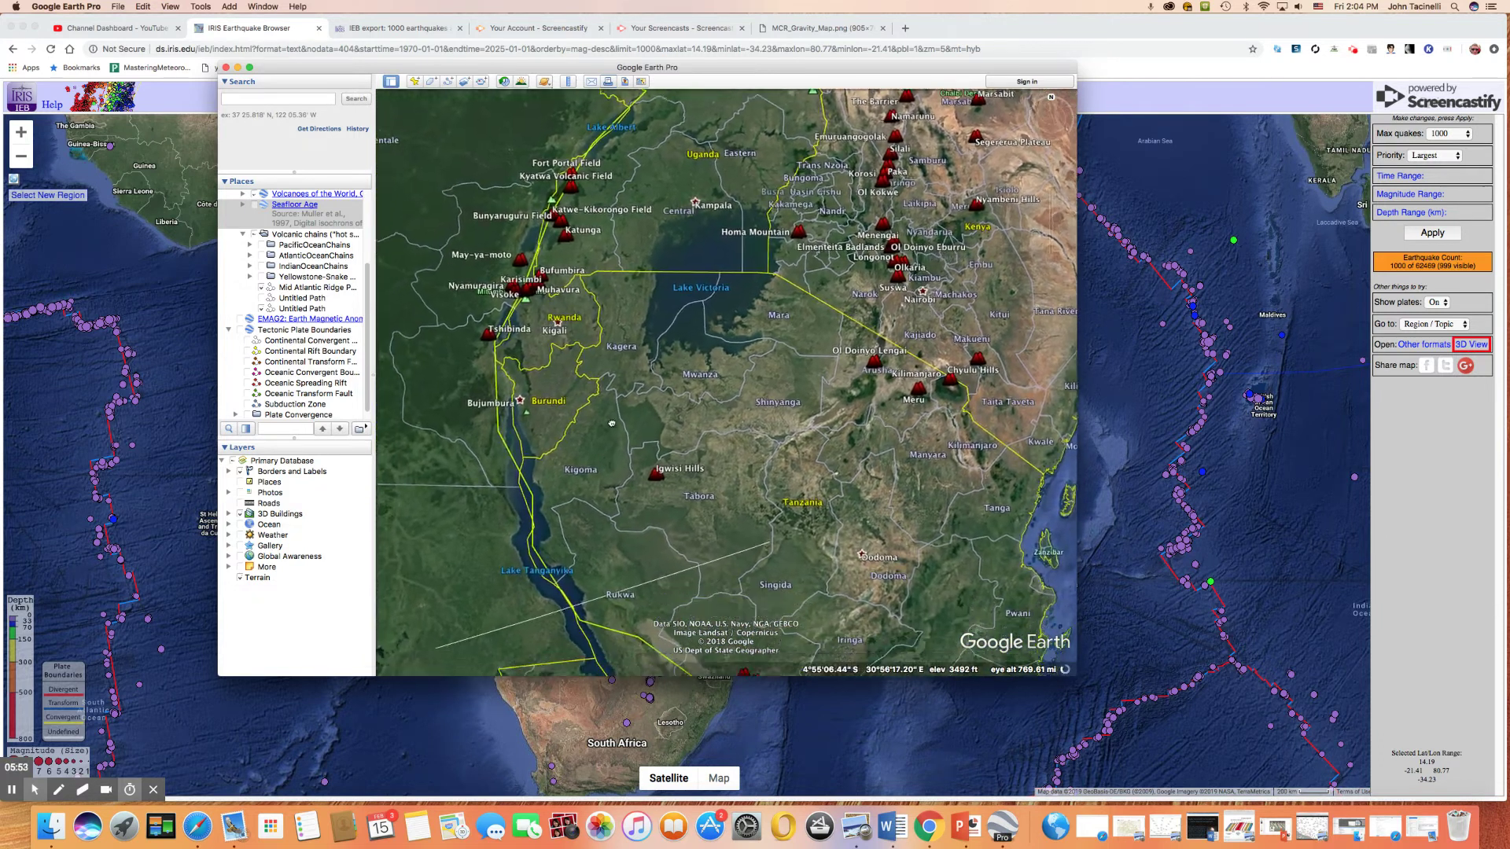
drag(598, 441, 595, 305)
drag(793, 521, 745, 418)
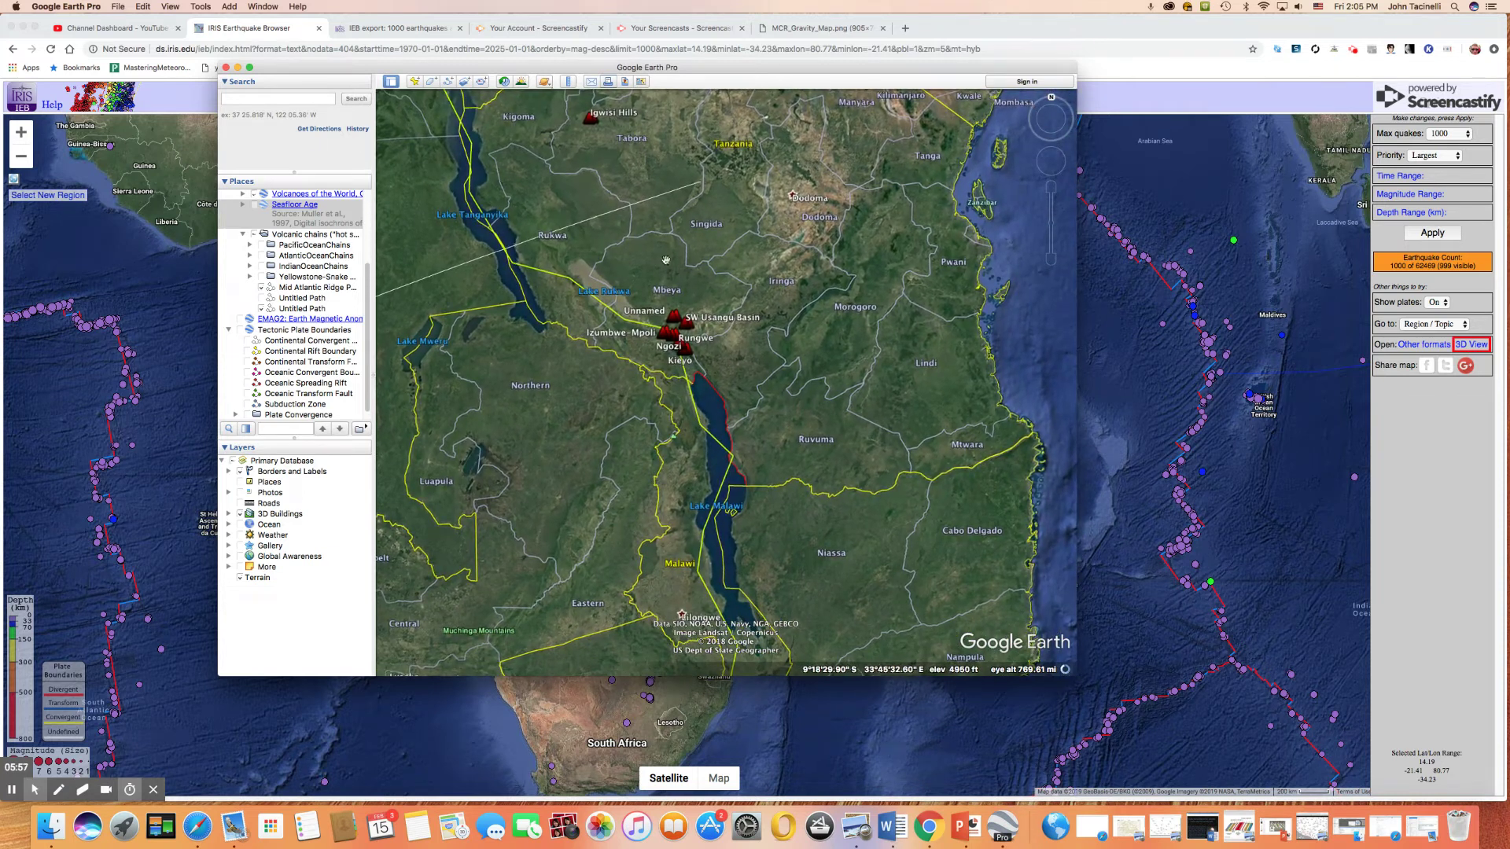
scroll(704, 236, down, 5)
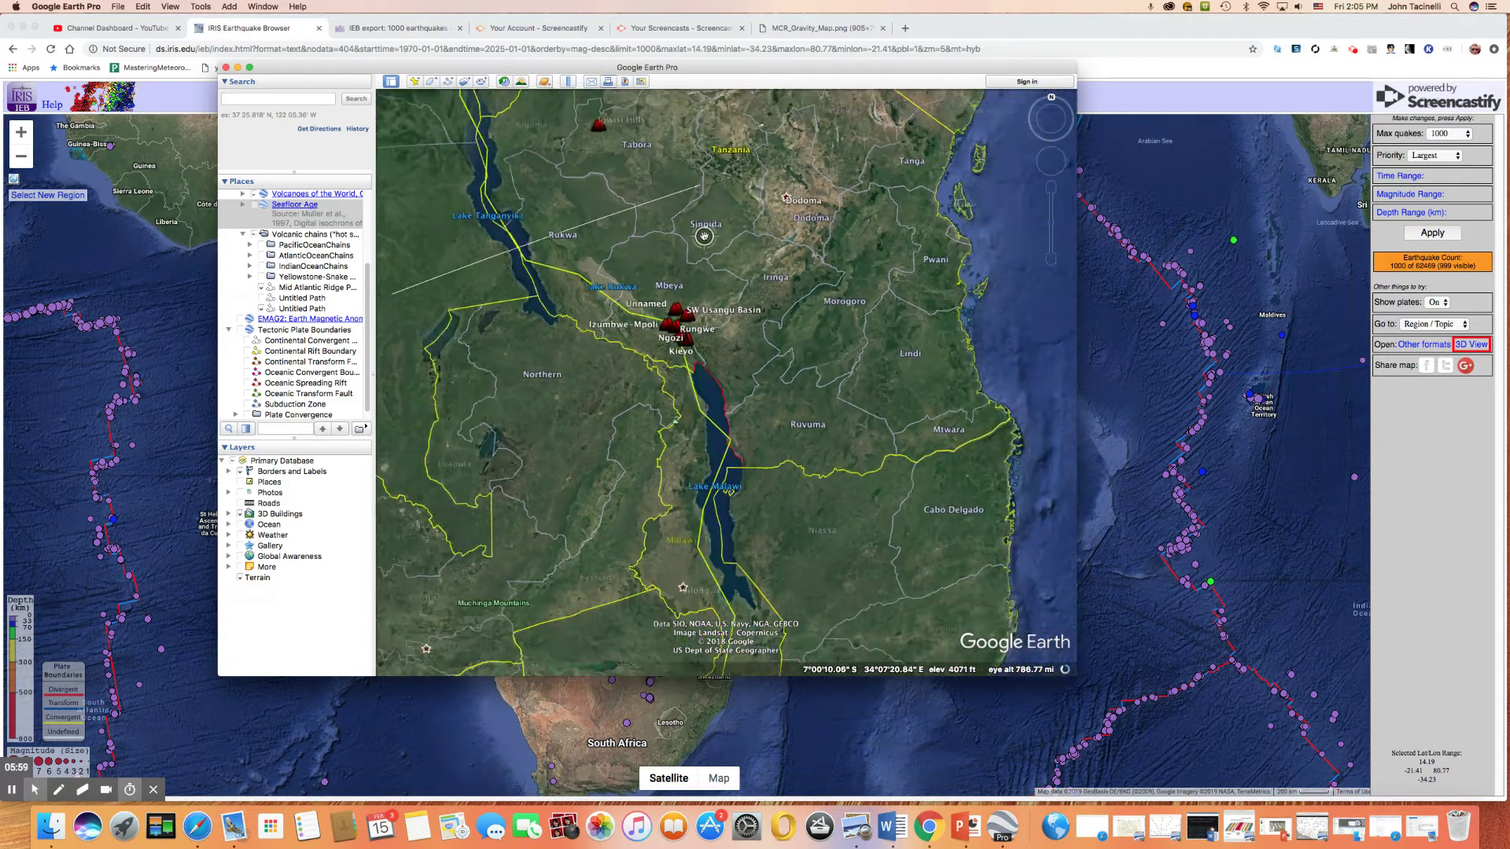
scroll(704, 236, down, 3)
drag(704, 236, 743, 343)
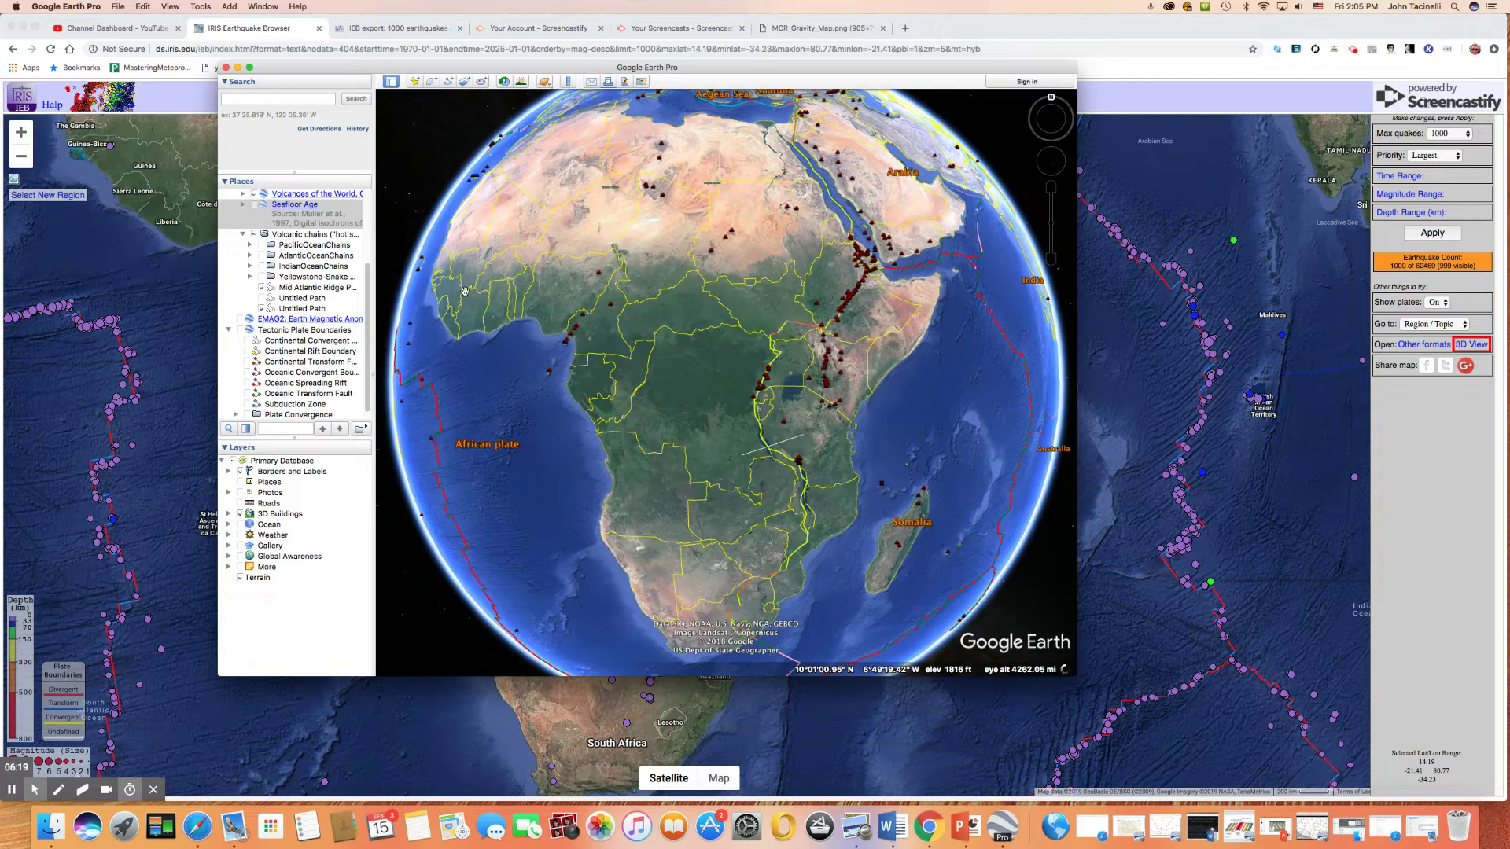
Step: Turn the globe to North America's earthquakes, then switch to the Chrome tab showing MCR_Gravity_Map.png
drag(465, 291, 525, 305)
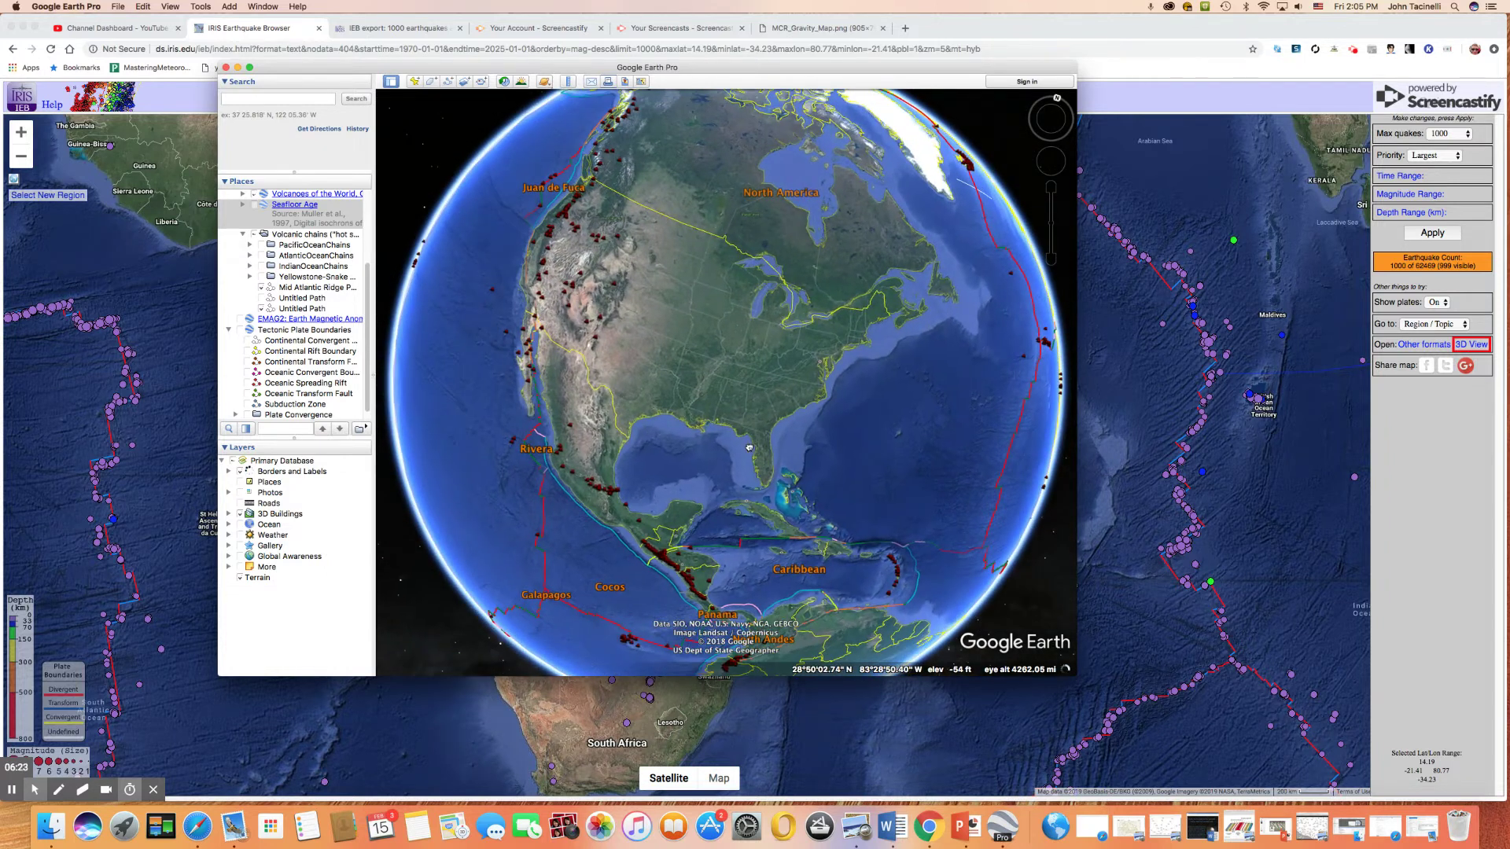
scroll(713, 299, up, 5)
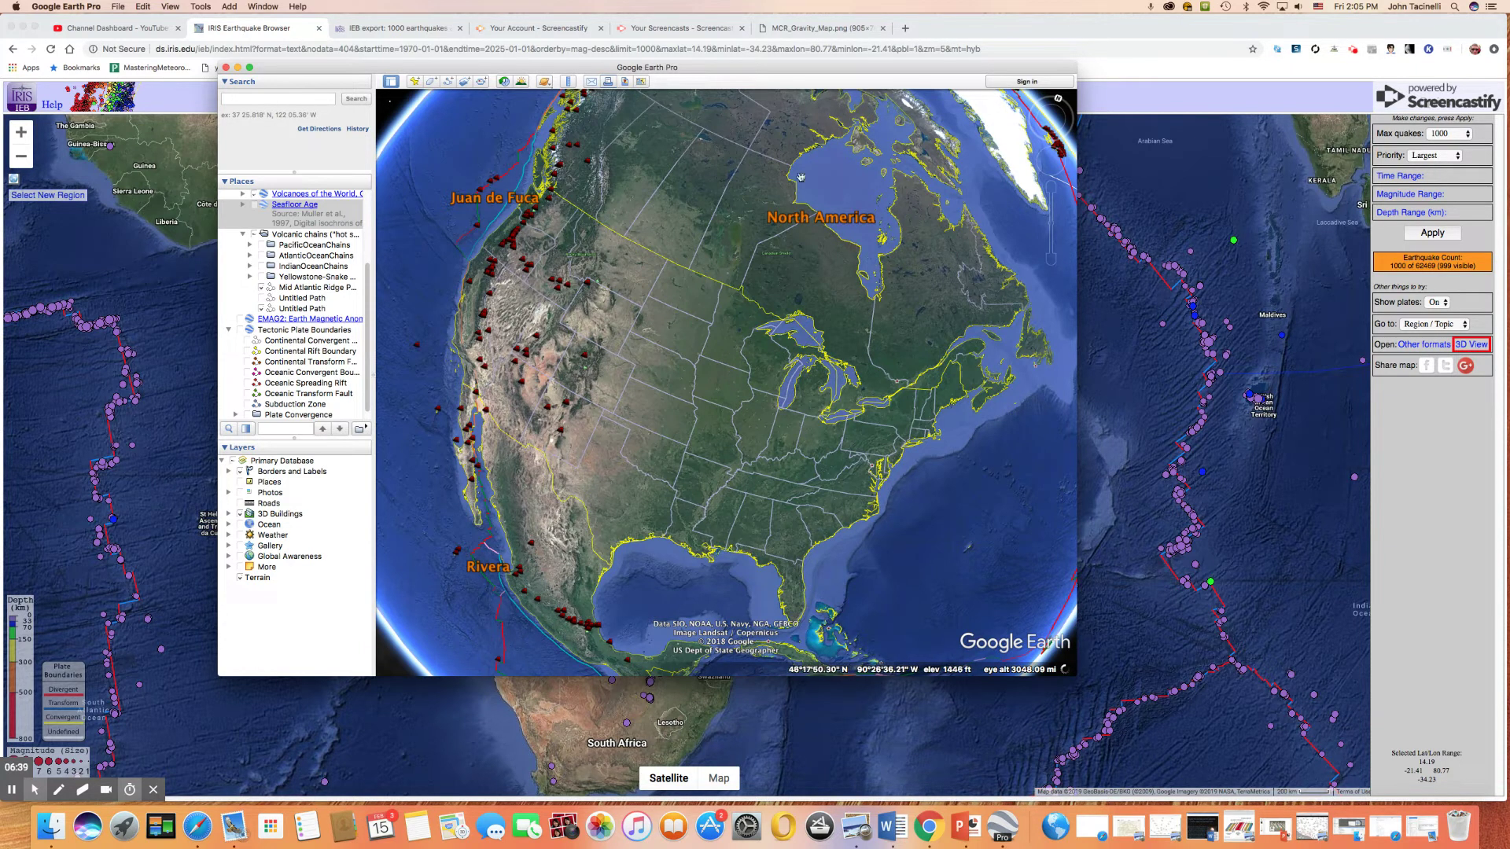
click(831, 31)
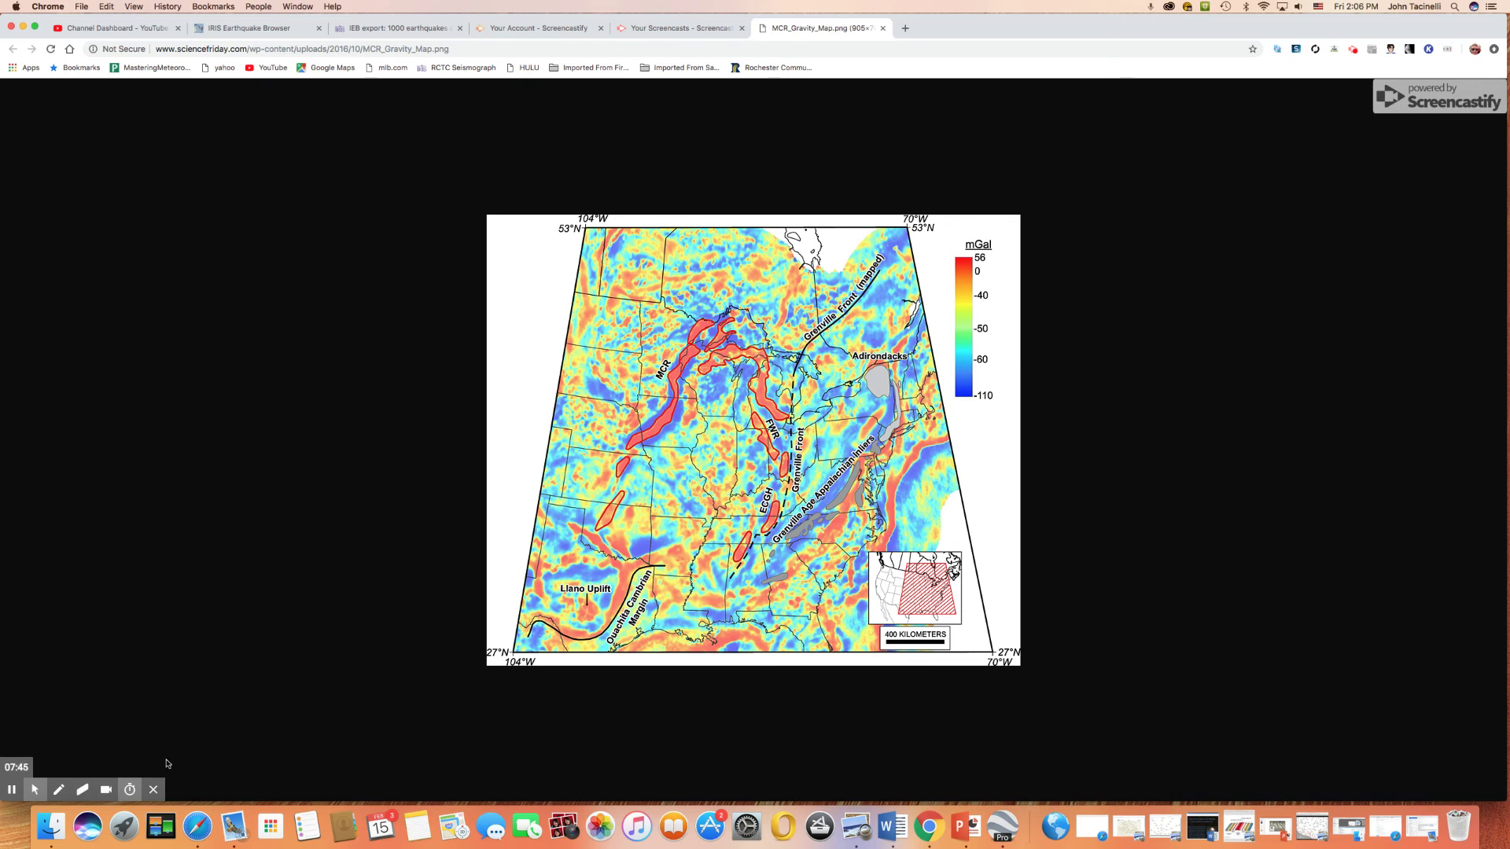
mouse_move(45, 791)
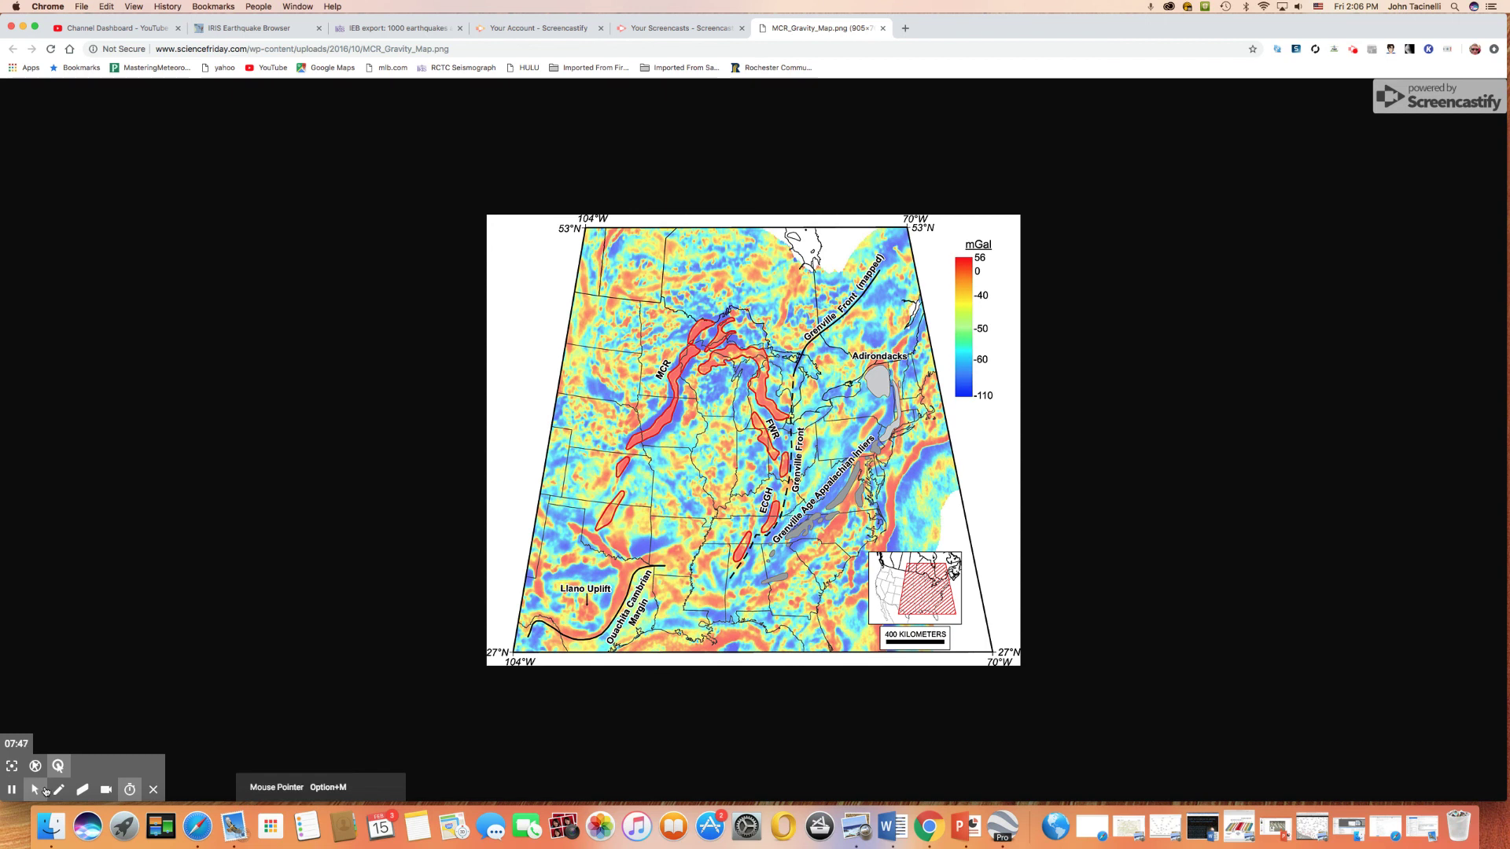